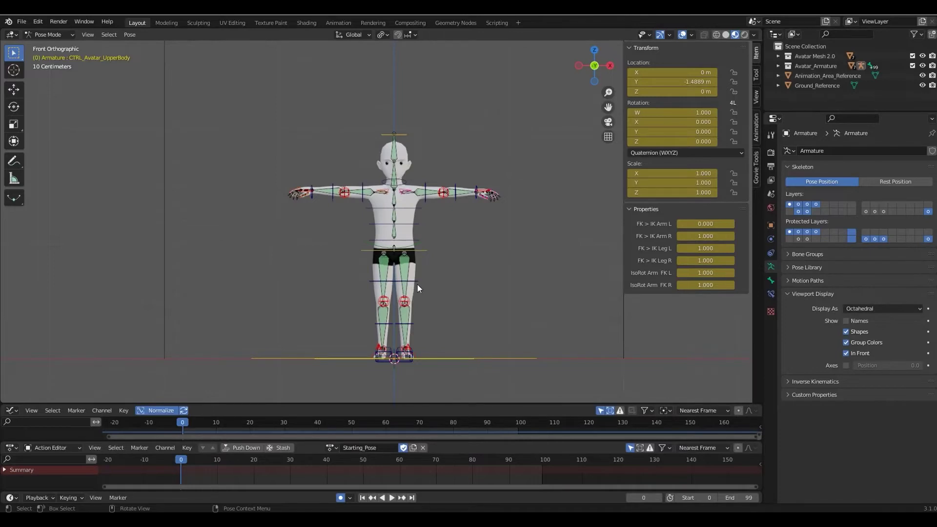
Step: Inspect the spine and both arms' deform bones, viewing a selected bone's own settings
left_click(396, 235)
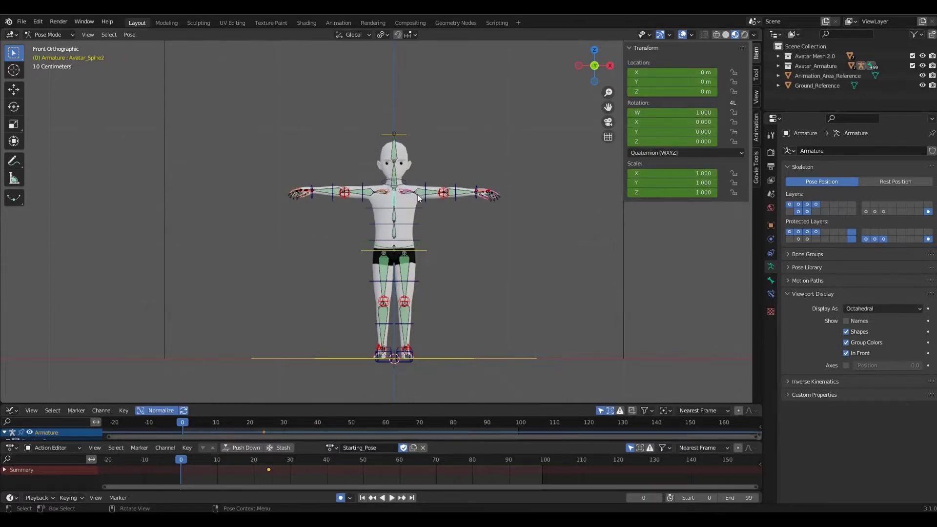
left_click(458, 197)
left_click(463, 191)
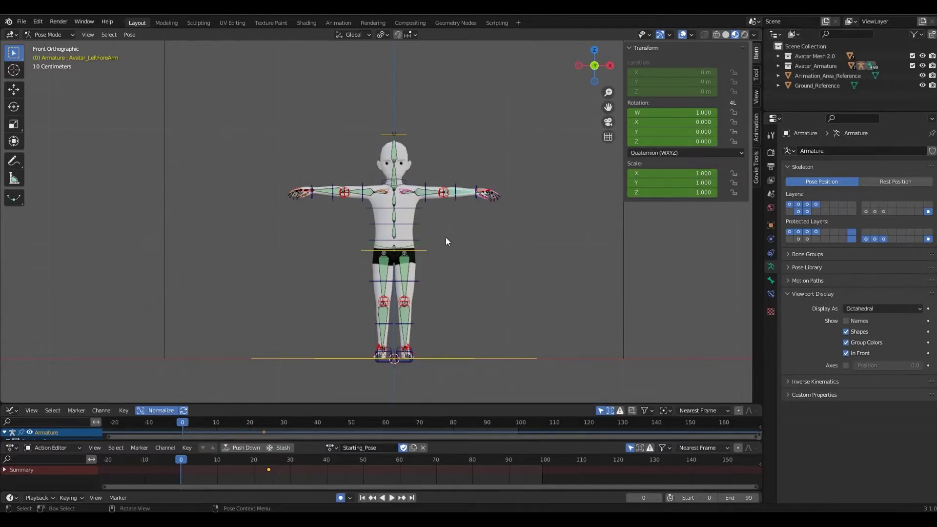
left_click(419, 192)
left_click(771, 280)
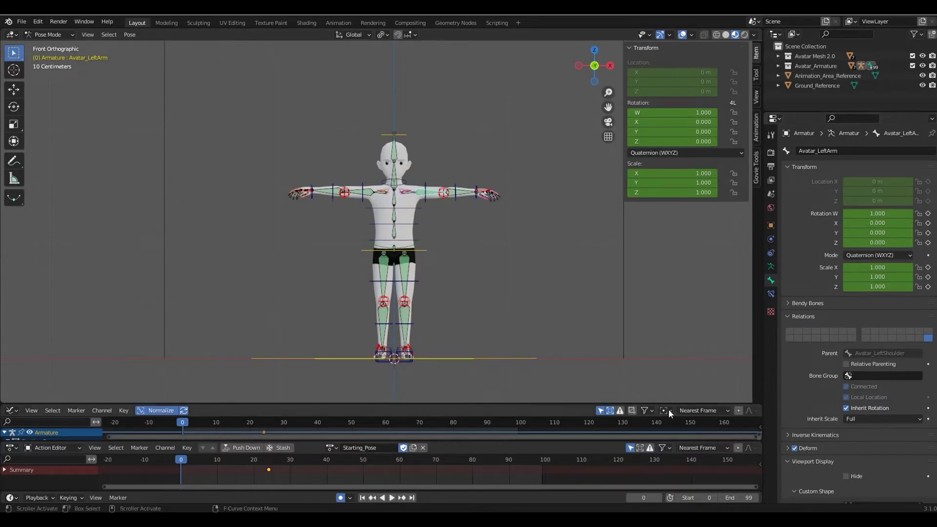
left_click(462, 190)
left_click(370, 192)
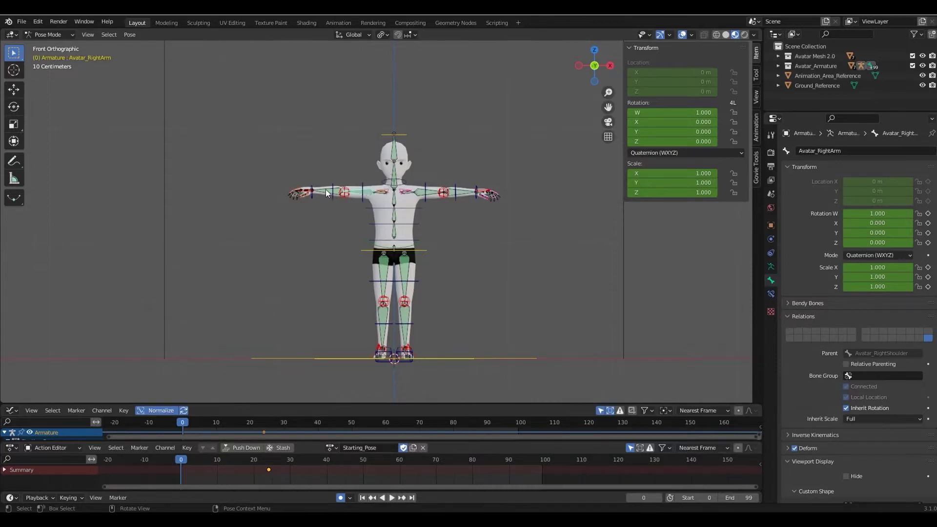
left_click(328, 192)
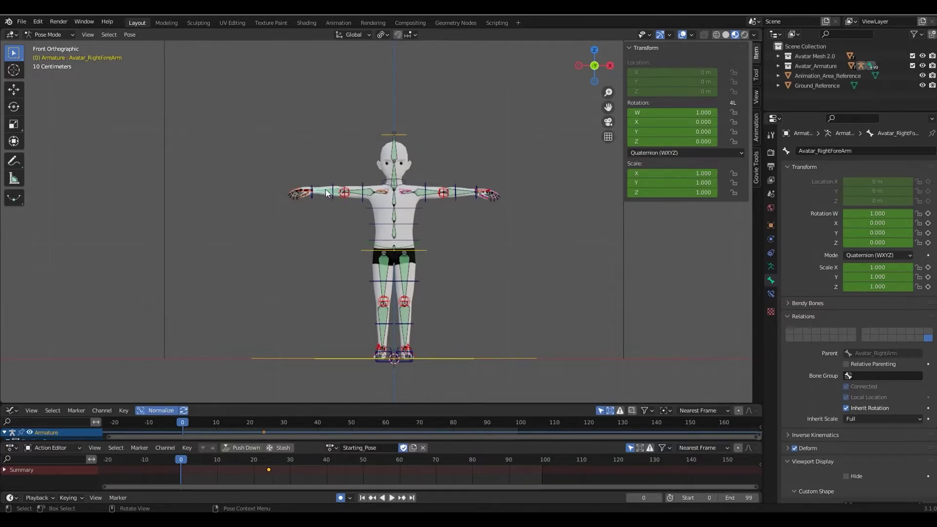
Step: Inspect the left arm FK, left elbow IK and lower spine controls, then return to armature settings
left_click(423, 200)
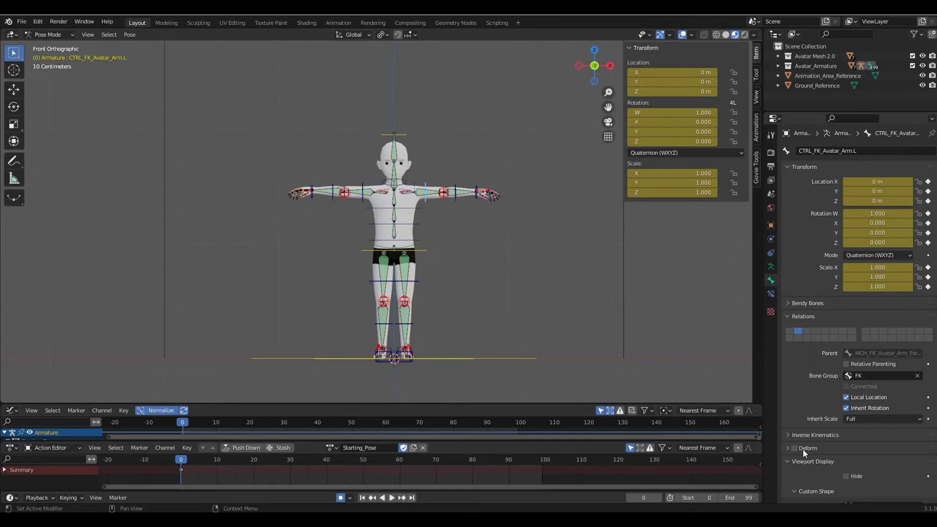
left_click(456, 203)
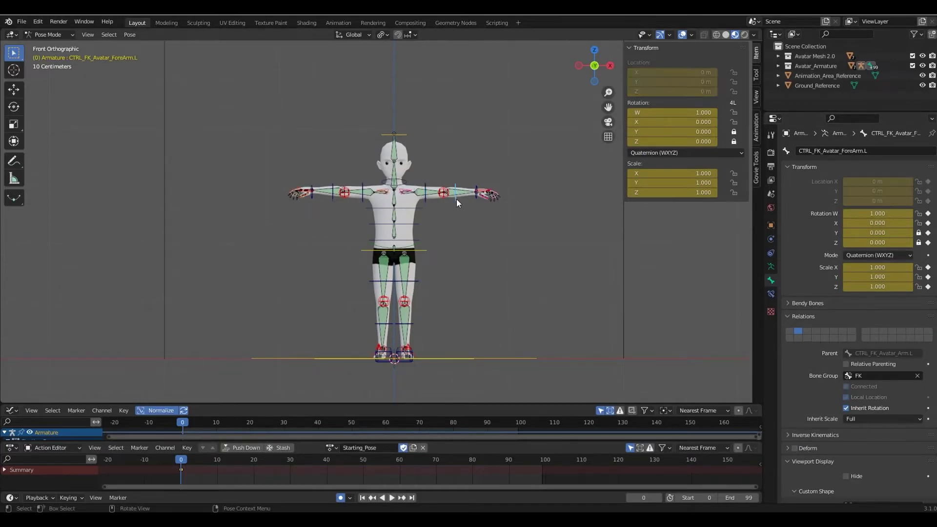
left_click(474, 183)
left_click(442, 200)
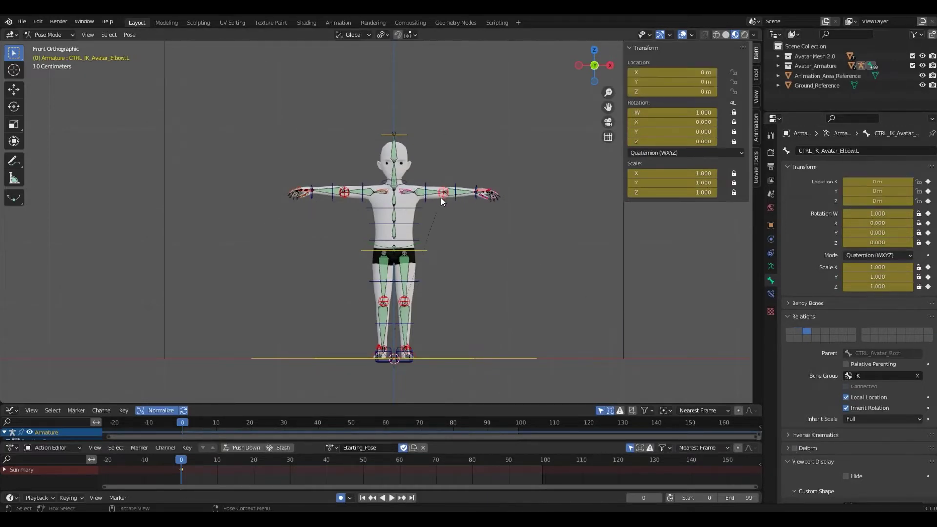
left_click(413, 224)
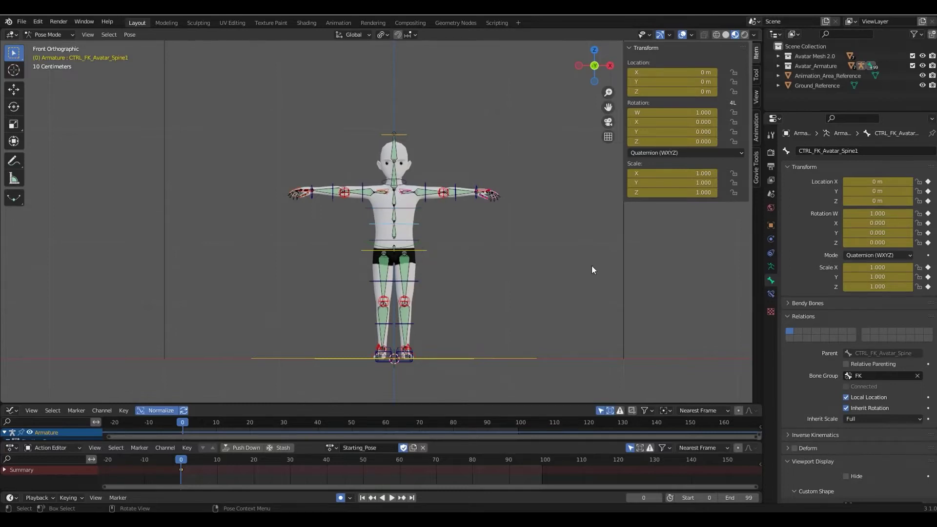
left_click(771, 267)
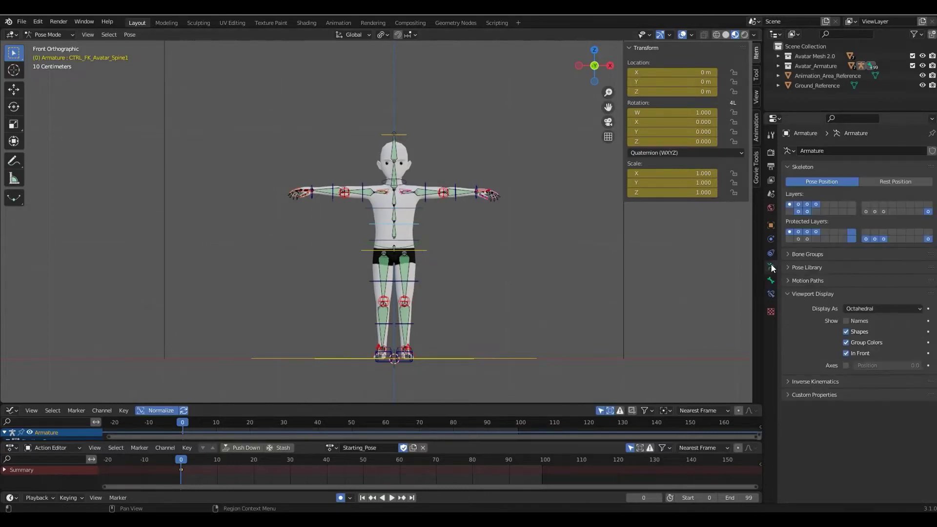
Step: Display only bone layer 1 with the FK controls
left_click(417, 208)
left_click(789, 204)
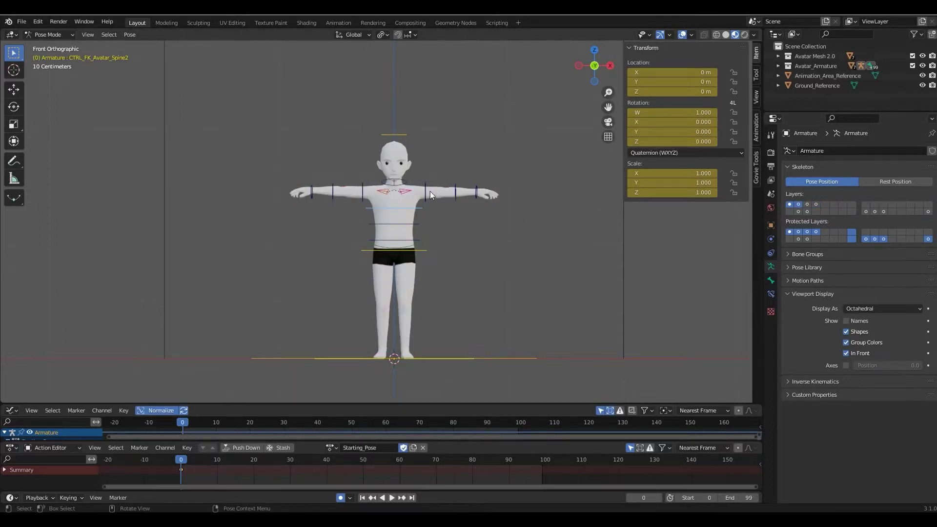
left_click(449, 209)
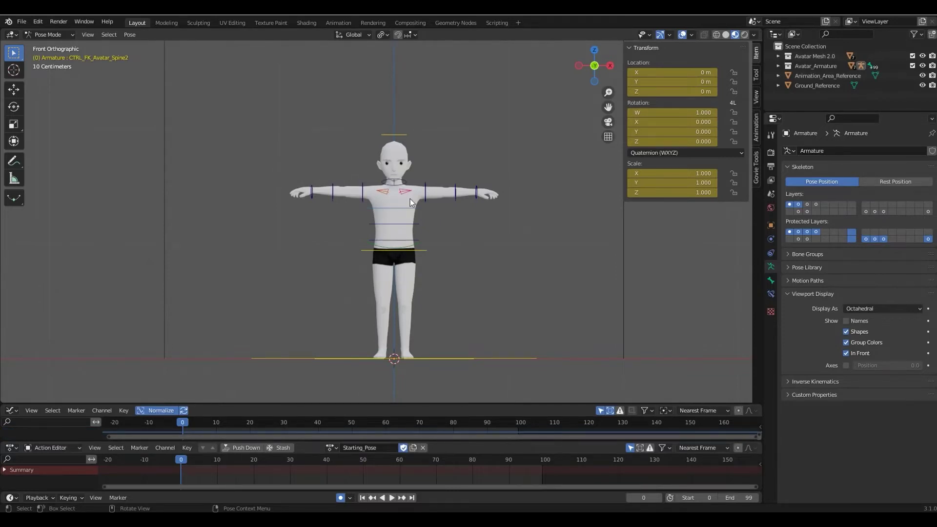
Step: Rotate the left shoulder and upper arm FK controls upward
left_click(426, 191)
left_click(458, 194)
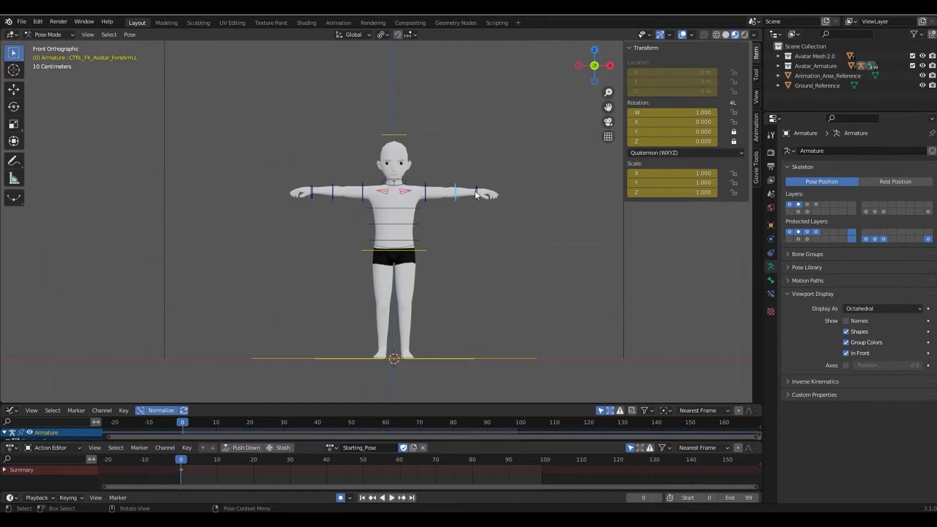
left_click(476, 193)
left_click(403, 191)
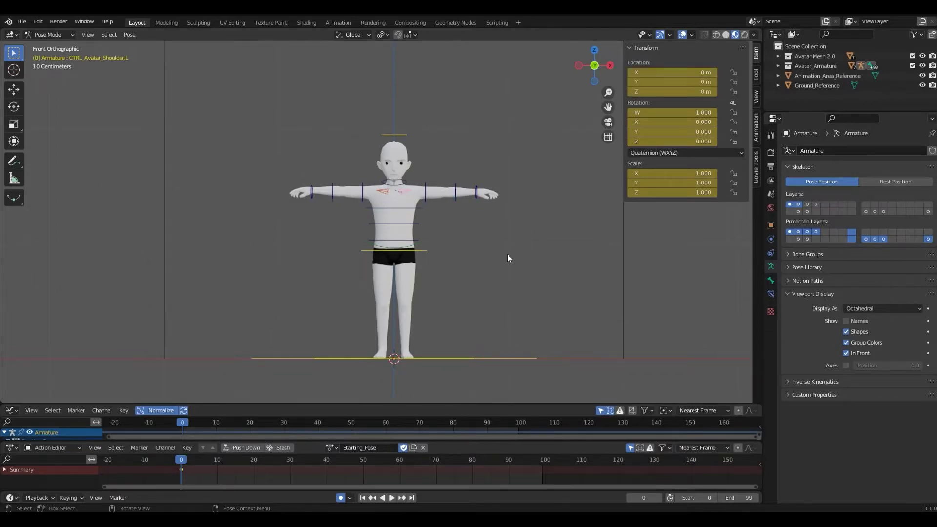
key("r")
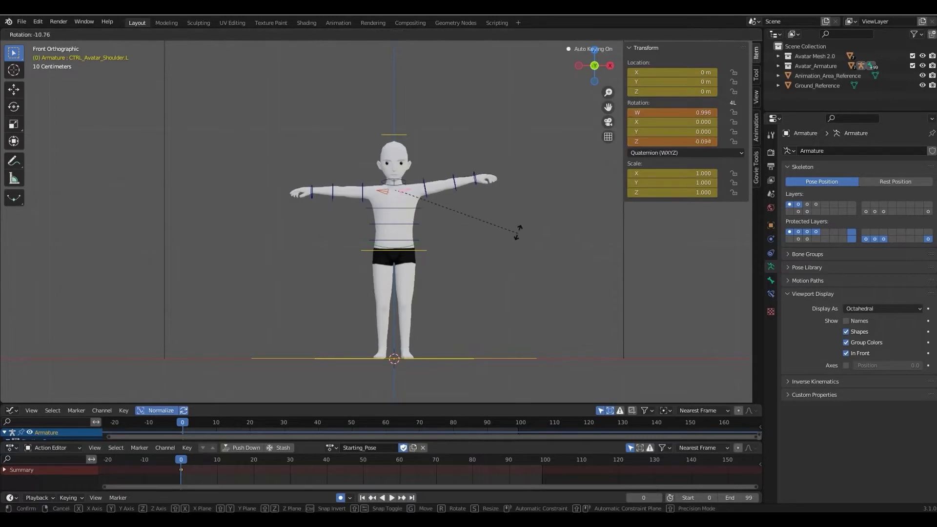
left_click(511, 202)
left_click(420, 181)
key("r")
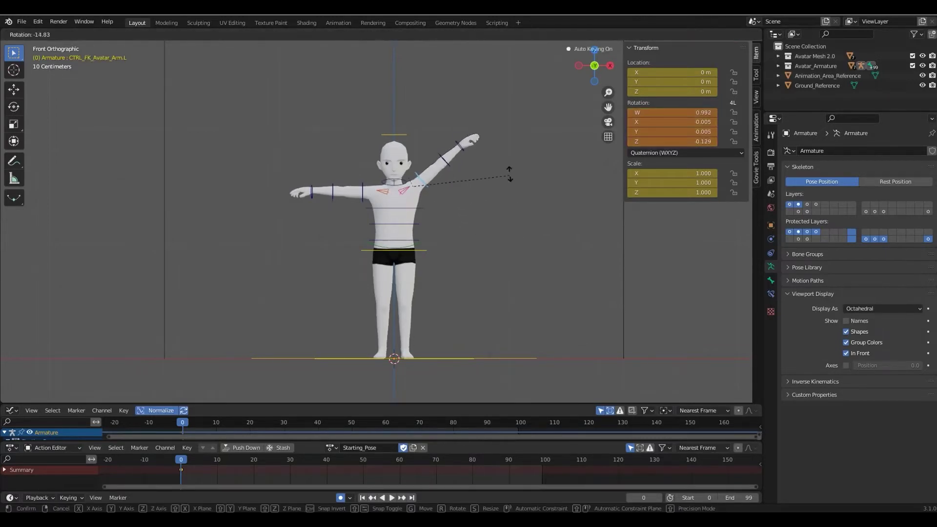
left_click(504, 154)
Step: Bend the left forearm and hand FK controls upward
left_click(437, 151)
key("r")
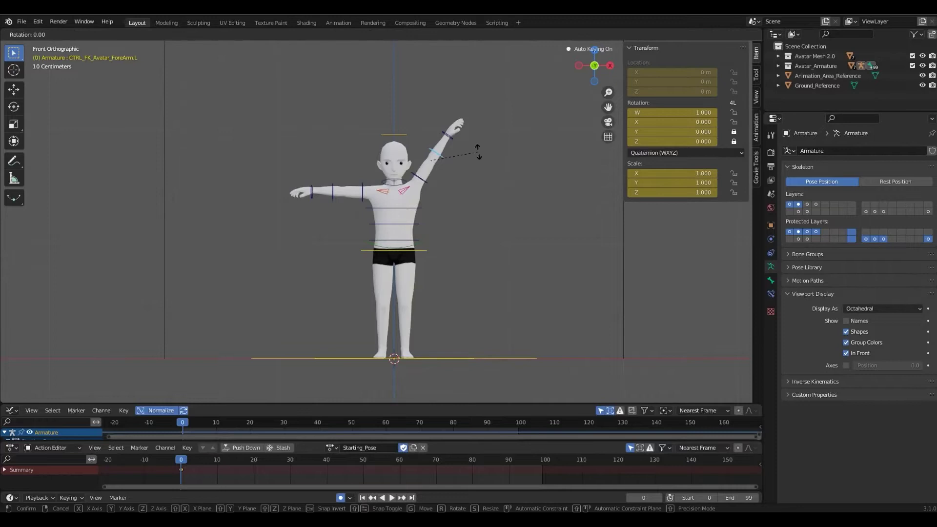
left_click(463, 141)
left_click(449, 134)
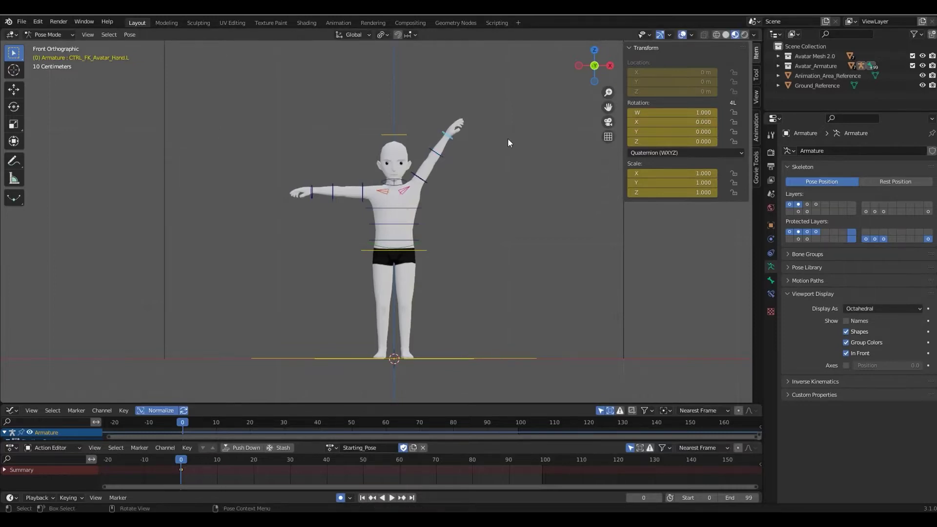
key("r")
left_click(495, 116)
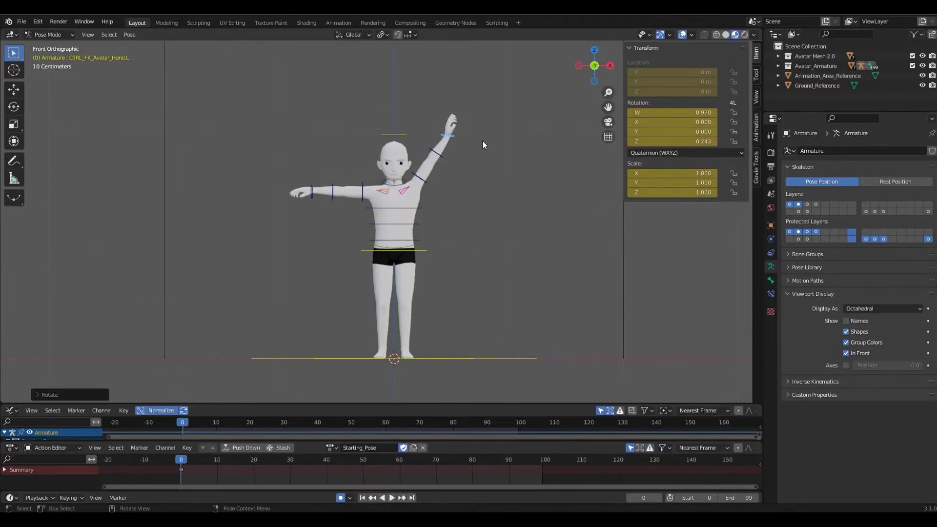
Step: Clear all bone rotations to return the arm to T-pose, then deselect everything
key("a")
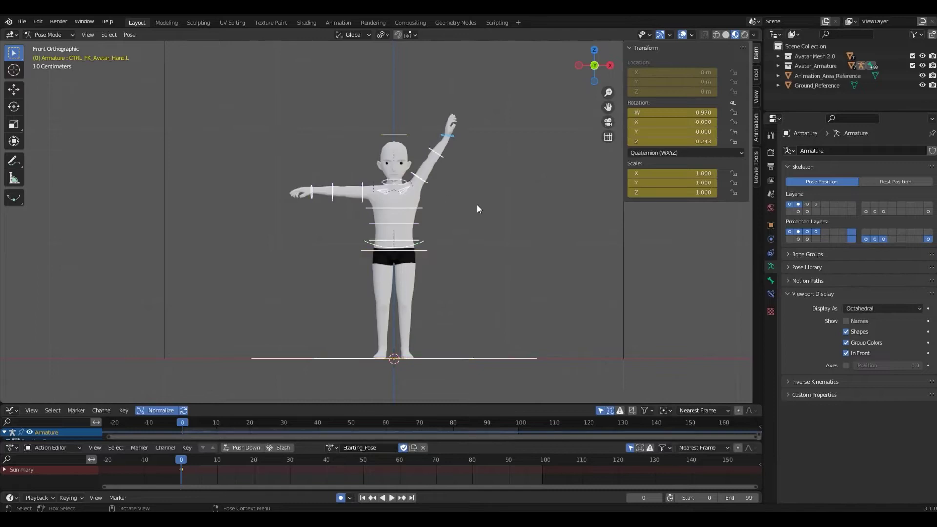
key("alt+r")
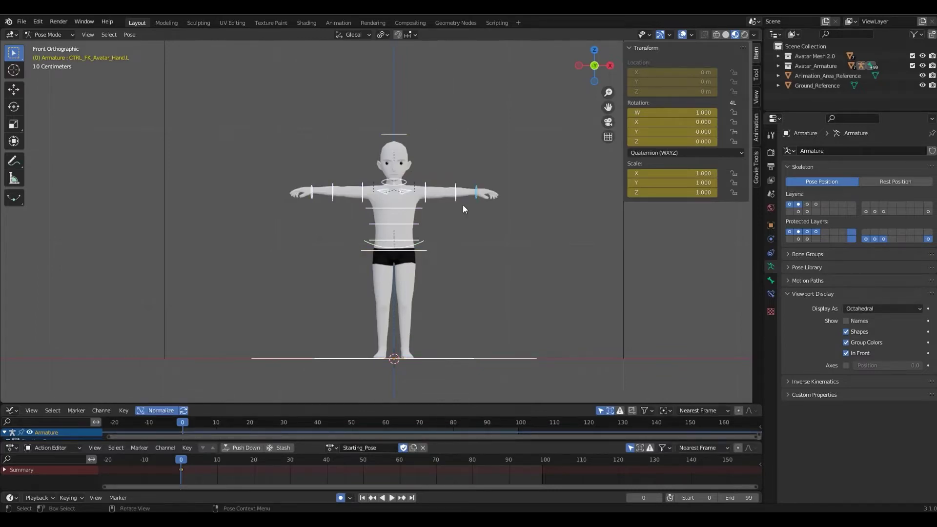
key("alt+a")
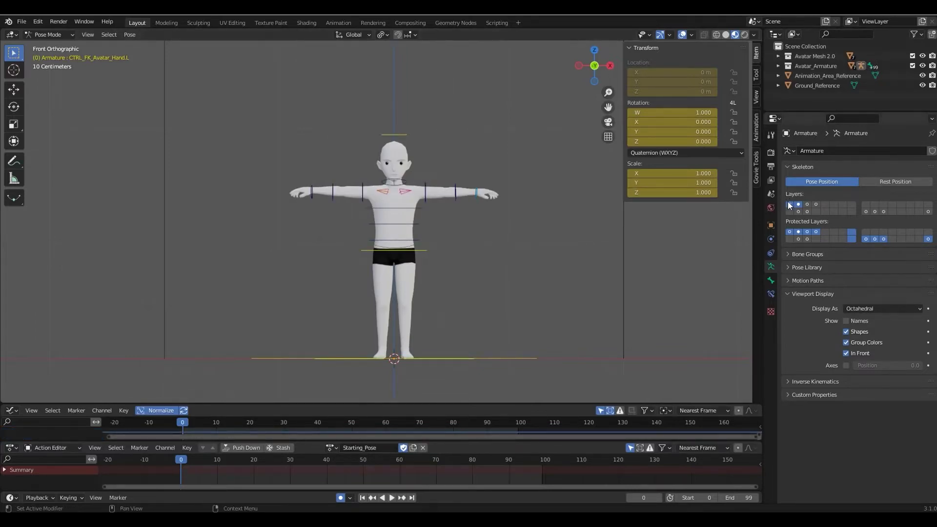
Step: Show the IK layer and raise the right arm by moving CTRL_IK_Avatar_Hand.R up
left_click(805, 204)
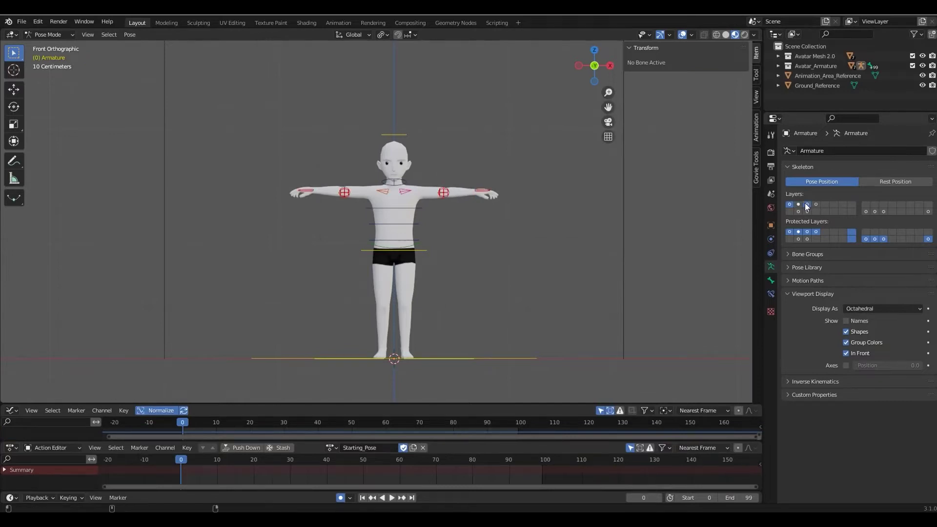
left_click(309, 187)
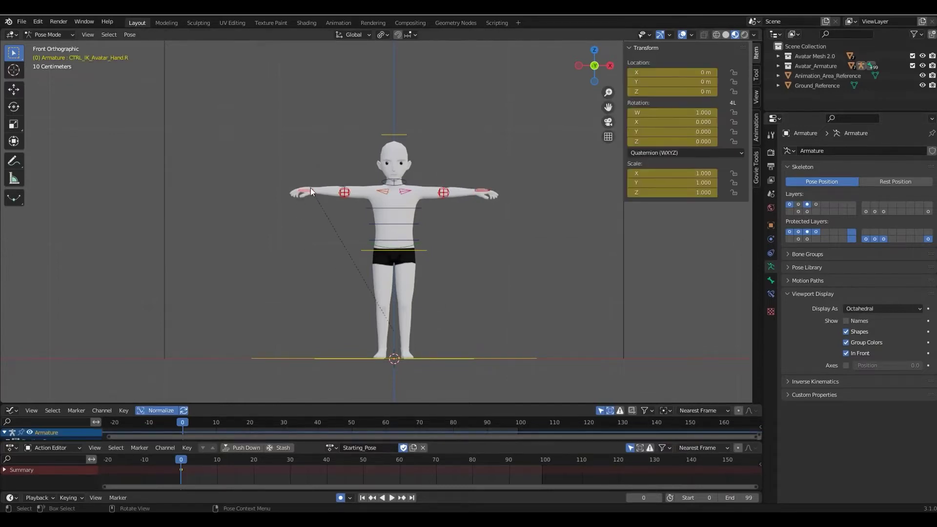
left_click(344, 192)
left_click(308, 191)
key("g")
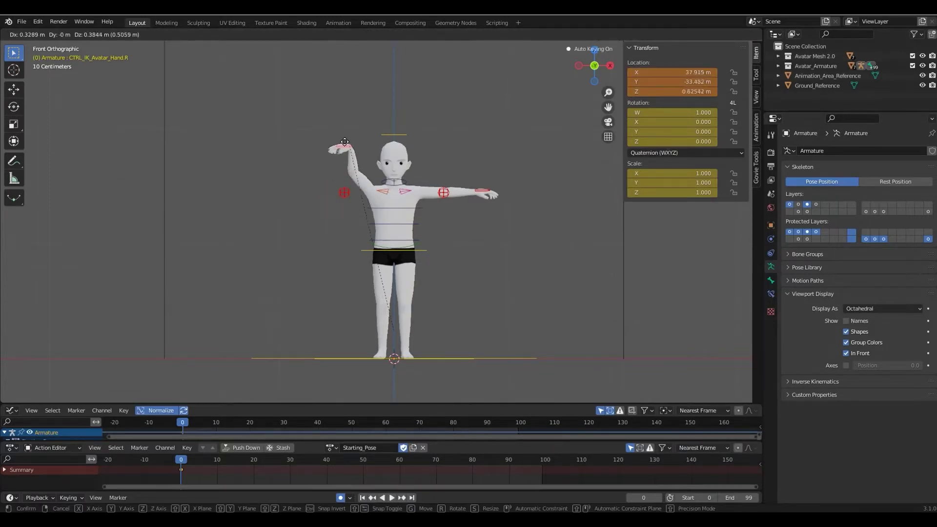
left_click(347, 143)
Step: Twist the right hand IK control around its local X, then Z axis
key("r")
key("x")
key("x")
key("z")
key("z")
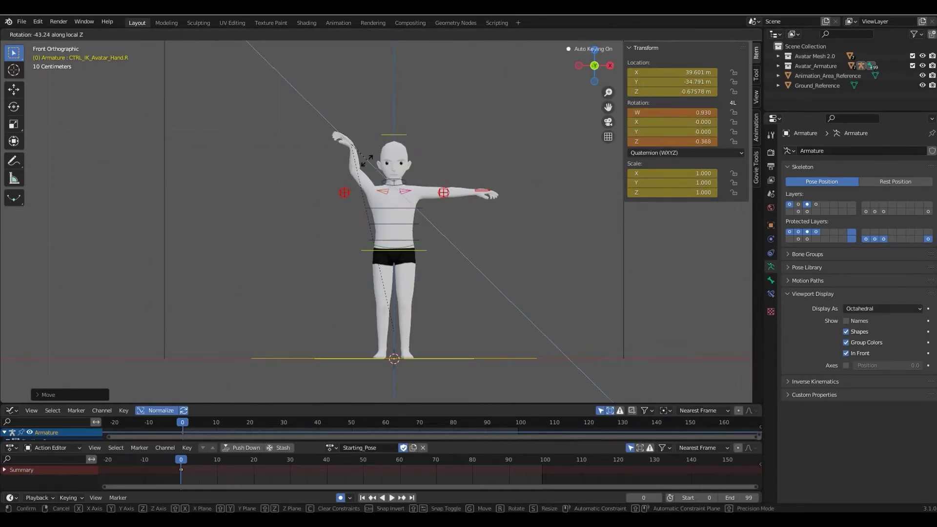
left_click(367, 165)
Step: Clear all rotations and locations to restore the T-pose, then deselect everything
key("a")
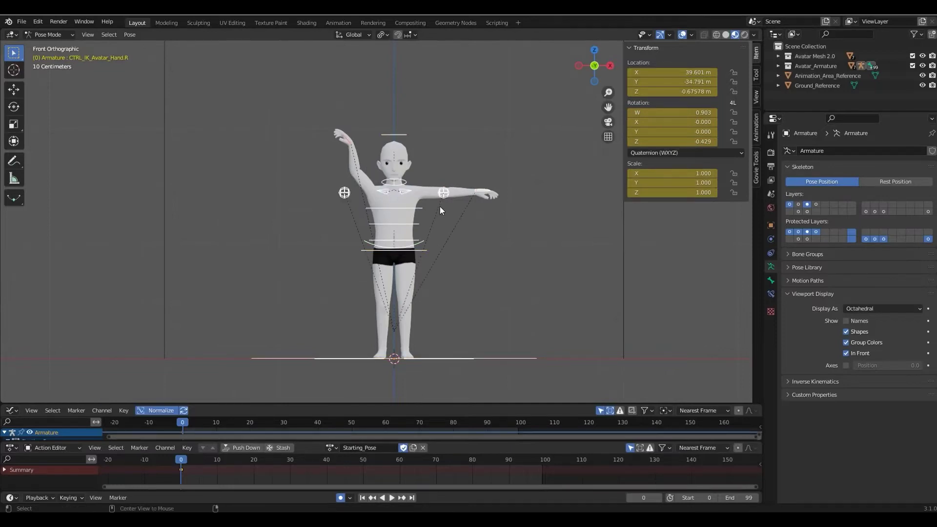
key("alt+r")
key("alt+g")
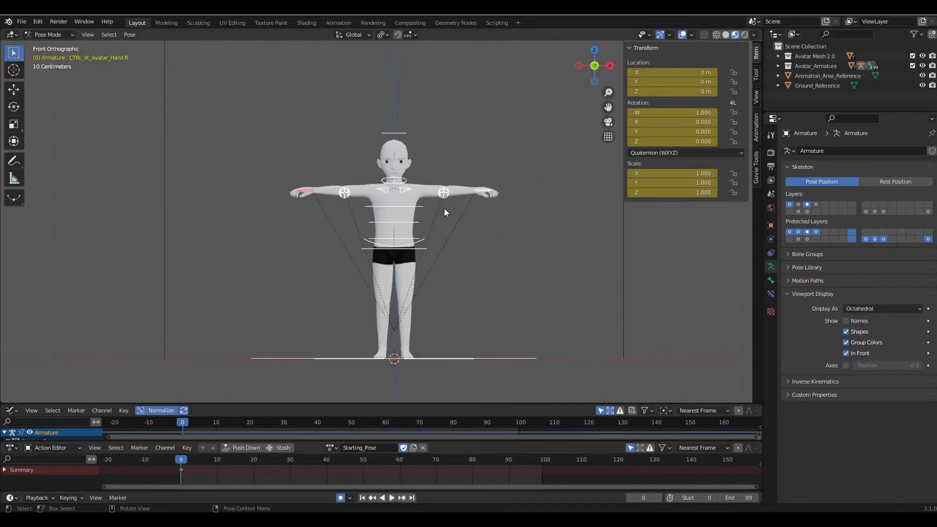
key("alt+a")
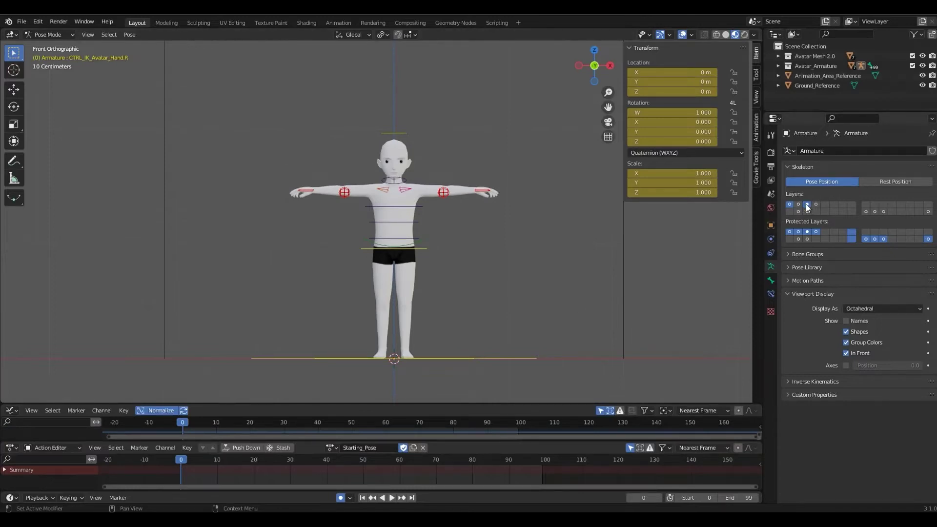
left_click(927, 213)
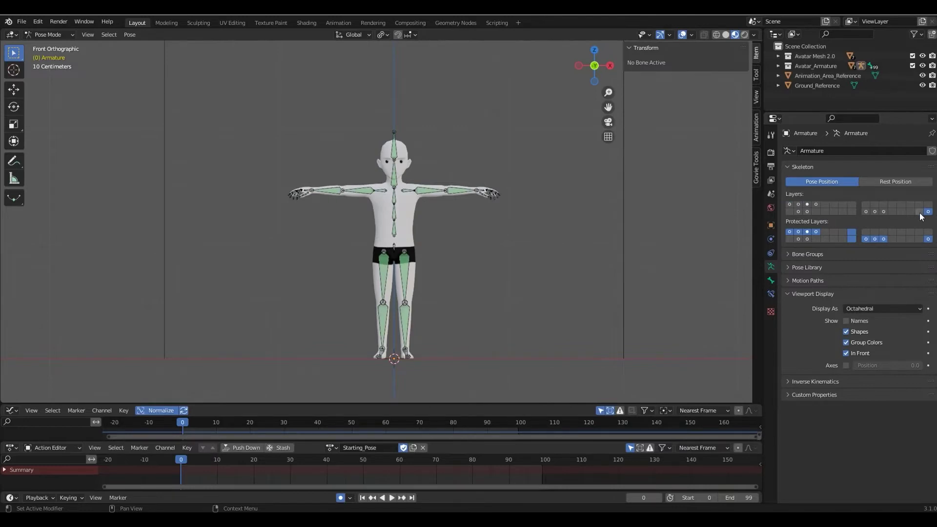
left_click(425, 189)
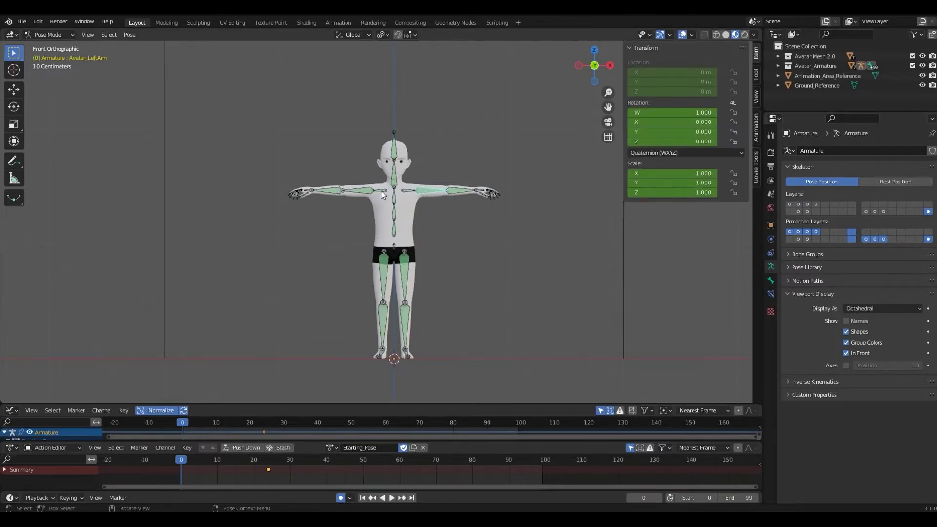
left_click(380, 191)
key("alt+a")
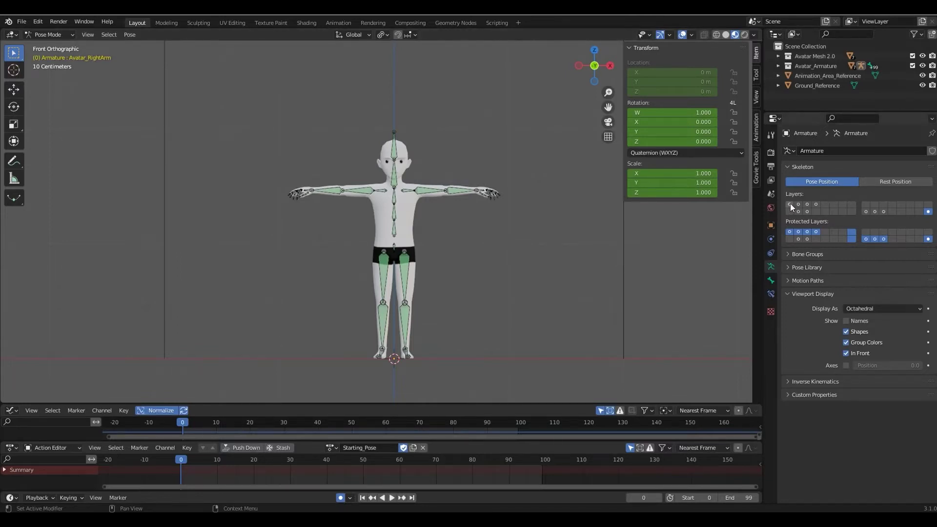
left_click(433, 190)
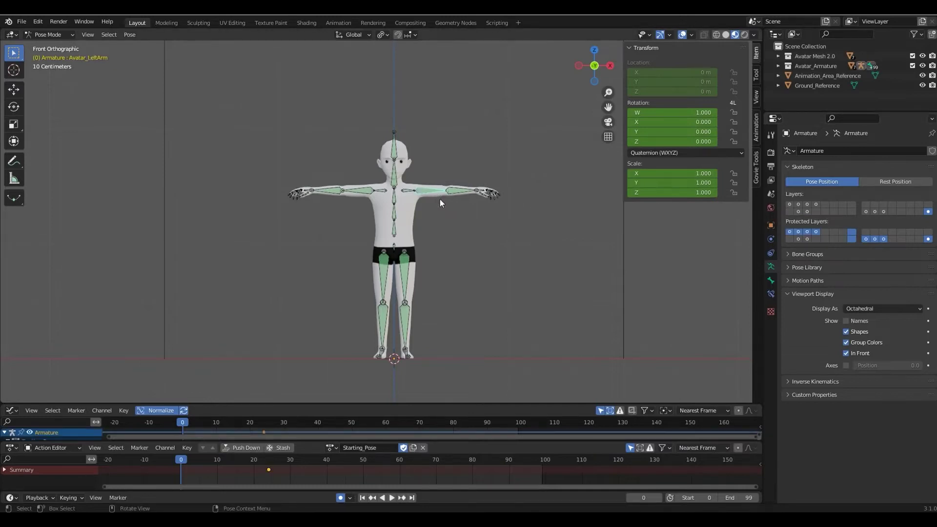
key("r")
left_click(451, 194)
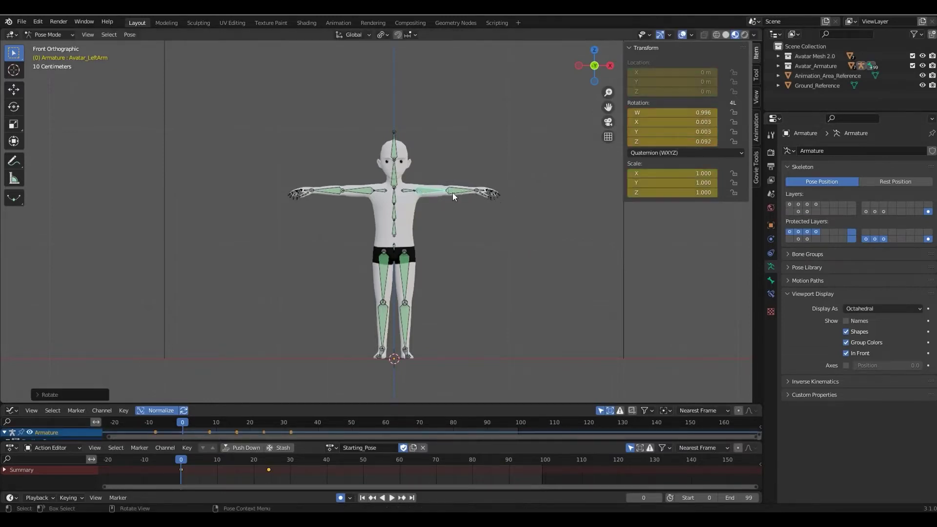
left_click(466, 193)
key("r")
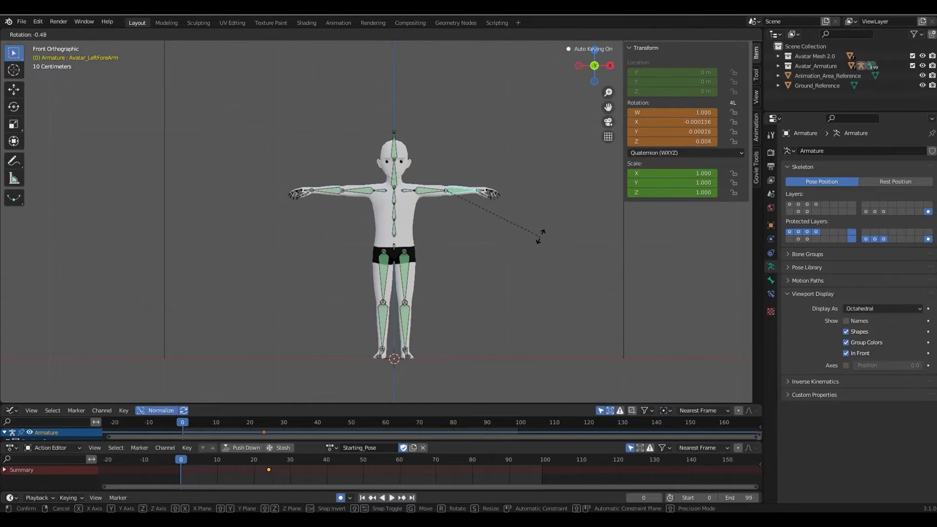
key("Escape")
left_click(573, 246)
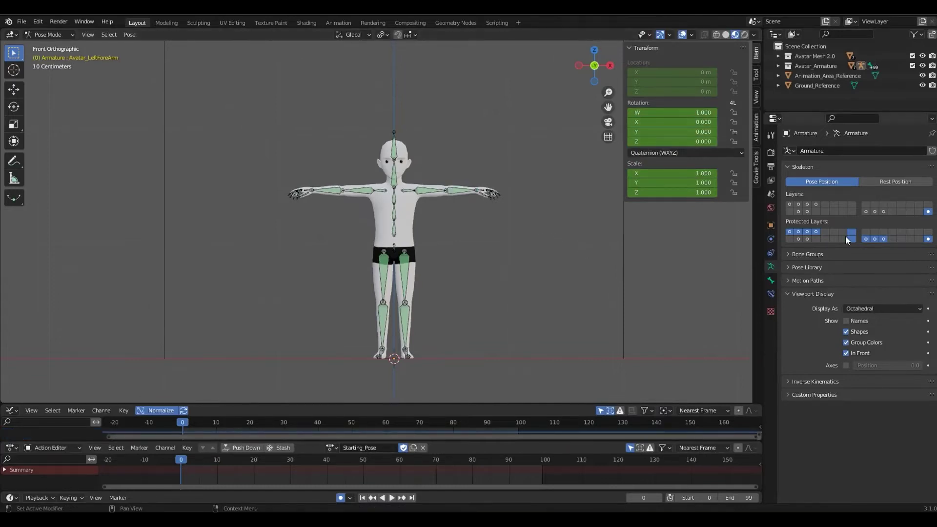
Step: Display control layers 1–4, 18, 19 and three second-block layers, then select CTRL_FK_Avatar_Spine2
left_click(789, 204)
left_click(798, 204, "shift")
left_click(798, 211, "shift")
left_click(806, 211, "shift")
left_click(807, 204, "shift")
left_click(816, 204, "shift")
left_click(865, 211, "shift")
left_click(874, 211, "shift")
left_click(882, 212, "shift")
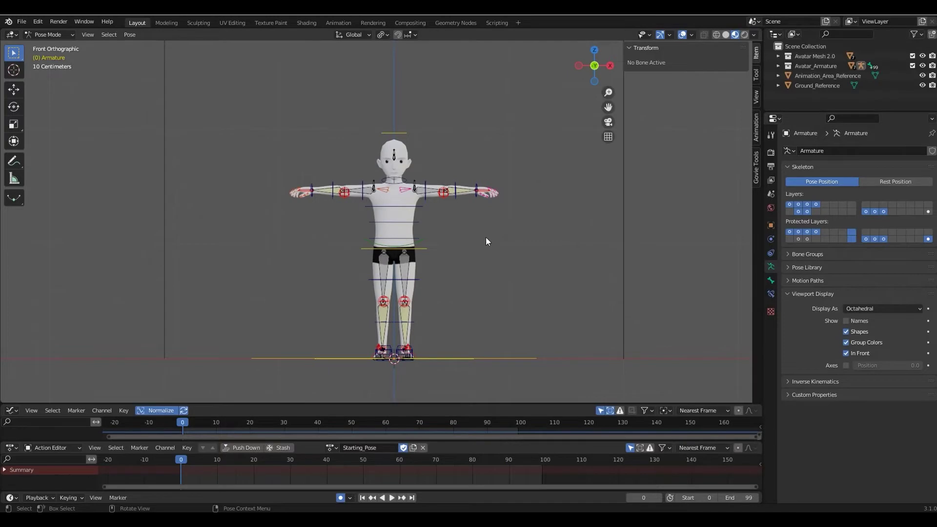
left_click(414, 204)
Step: Cancel the upper spine rotation and select CTRL_FK_Avatar_Arm.L
key("r")
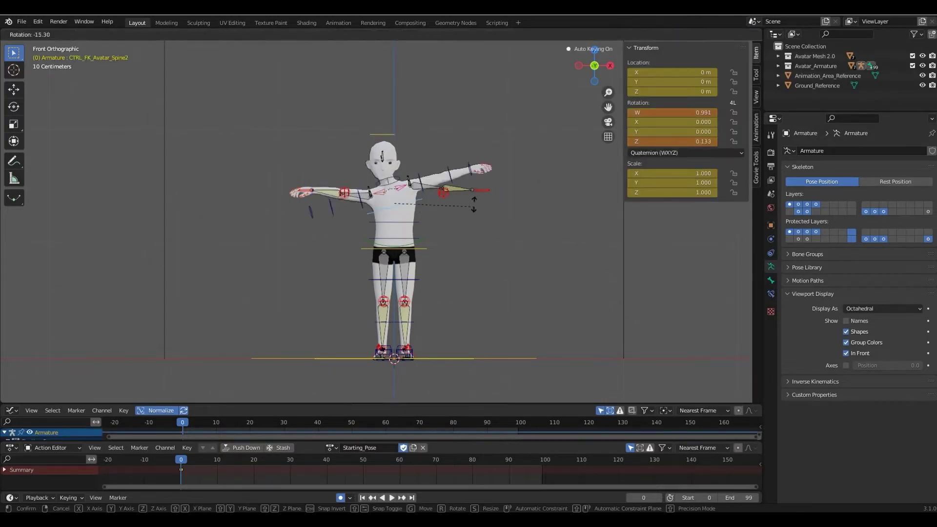
key("Escape")
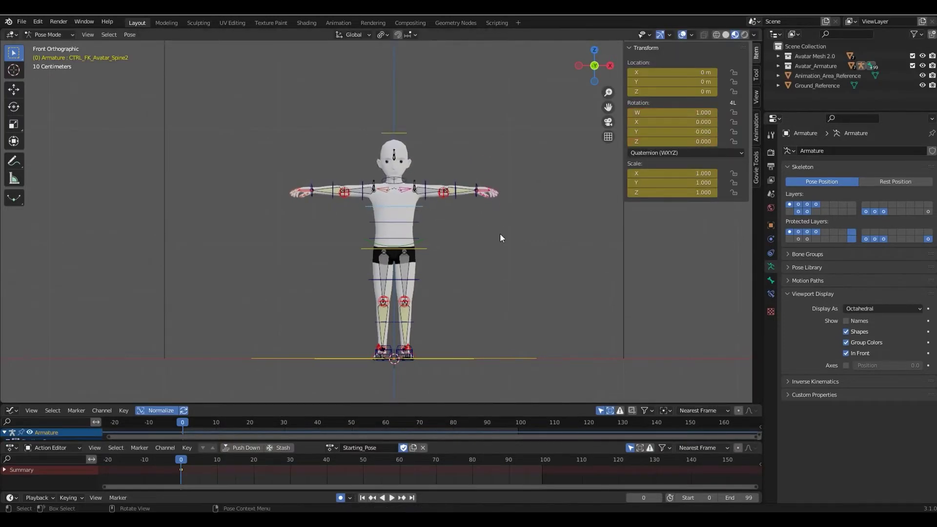
left_click(426, 184)
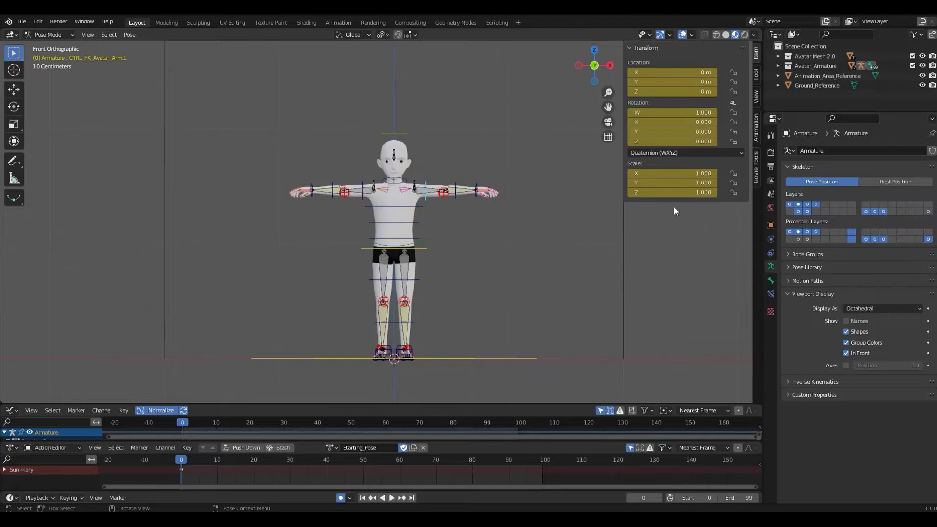
Step: Show only the head, shoulder and arm-and-leg bone layers
left_click(816, 204)
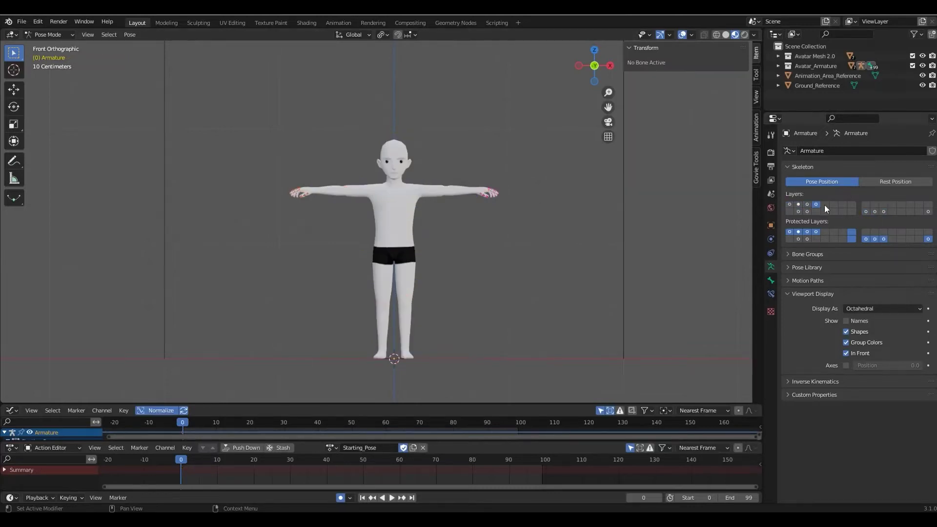
left_click(867, 212)
left_click(873, 212, "shift")
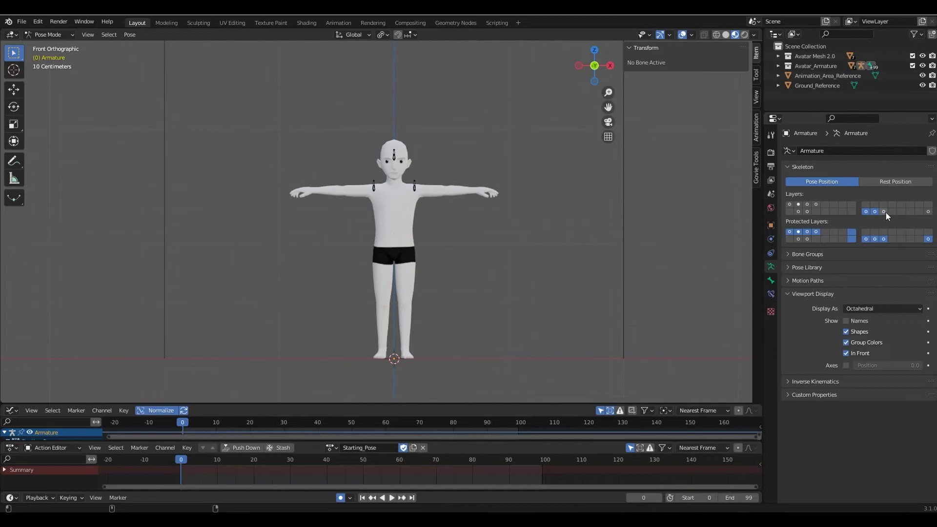
left_click(884, 212, "shift")
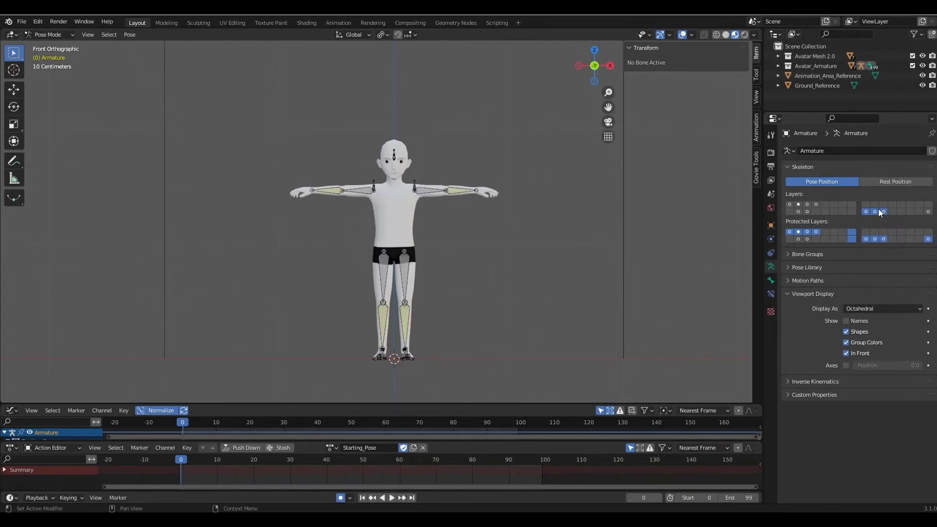
Step: Show only the torso, two arm, knee and foot control layers
left_click(789, 203)
left_click(798, 204, "shift")
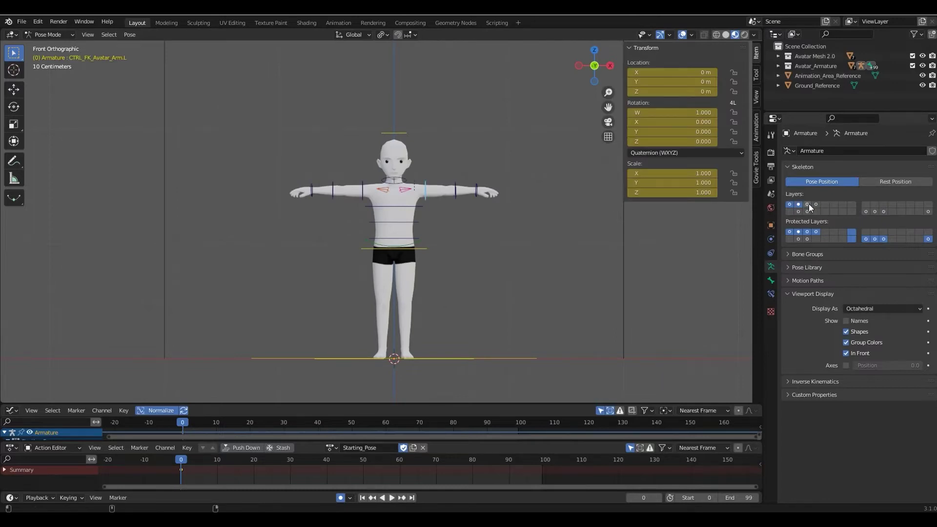
left_click(808, 204, "shift")
left_click(805, 211, "shift")
left_click(796, 212, "shift")
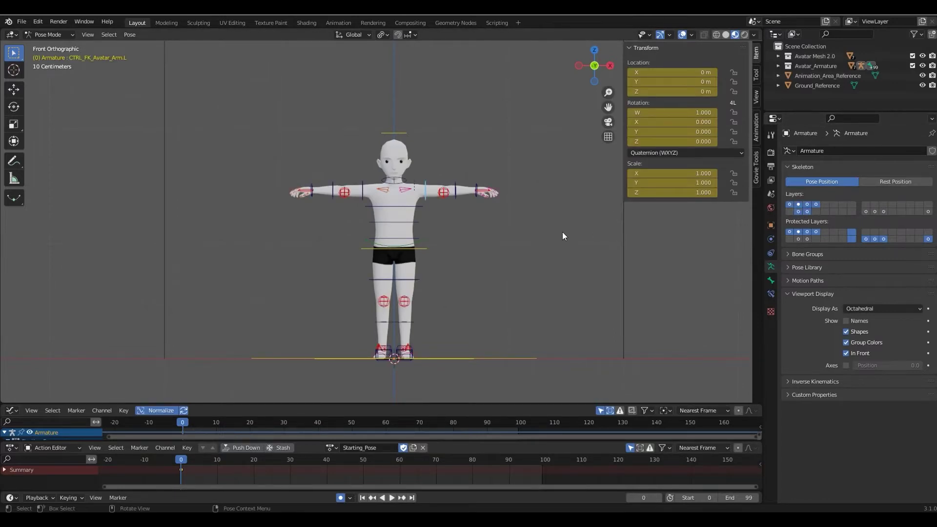
Step: Show only the torso layer and trial-move CTRL_Avatar_Root, cancelling the move
left_click(789, 204)
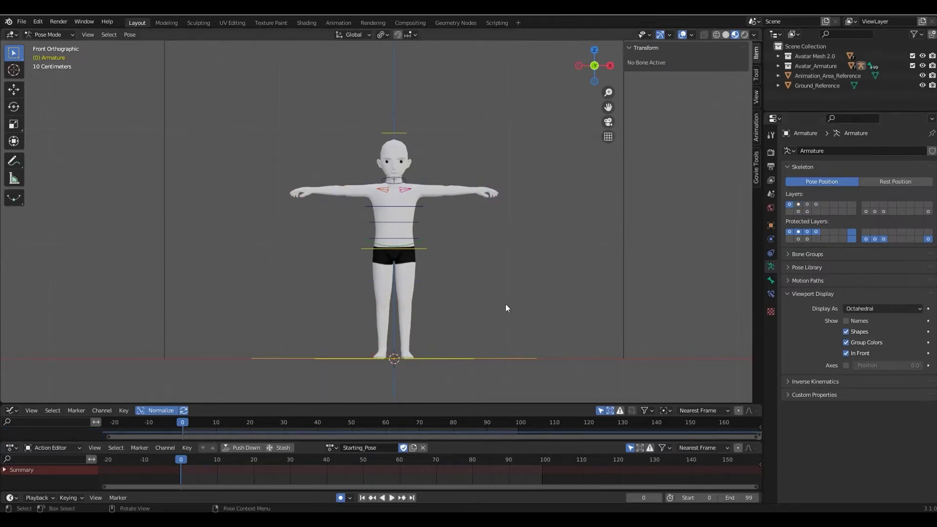
left_click(459, 357)
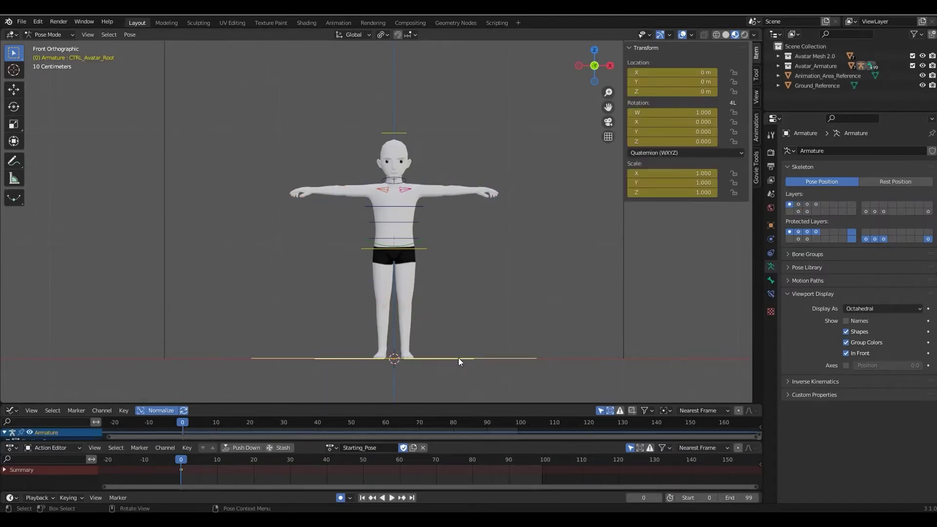
key("g")
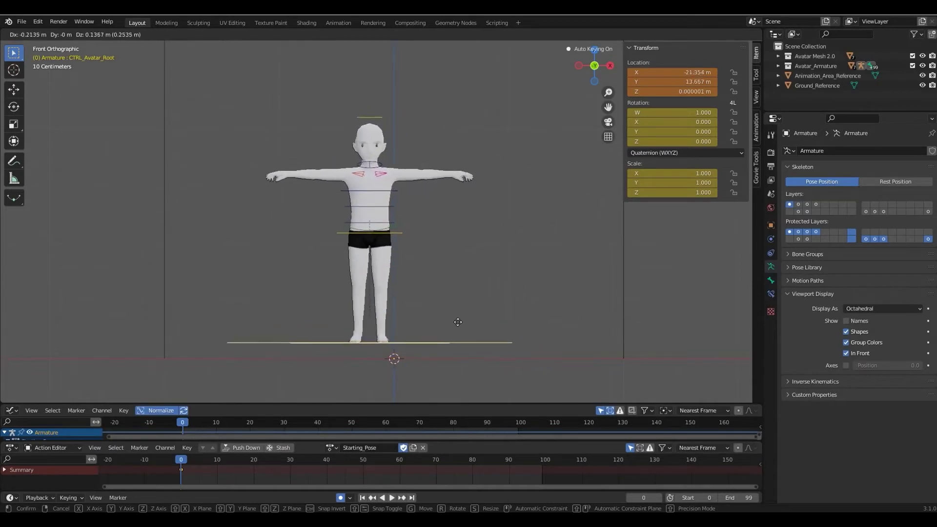
key("Escape")
Step: Select the hips control, then trial-rotate the upper spine control and cancel it
left_click(426, 241)
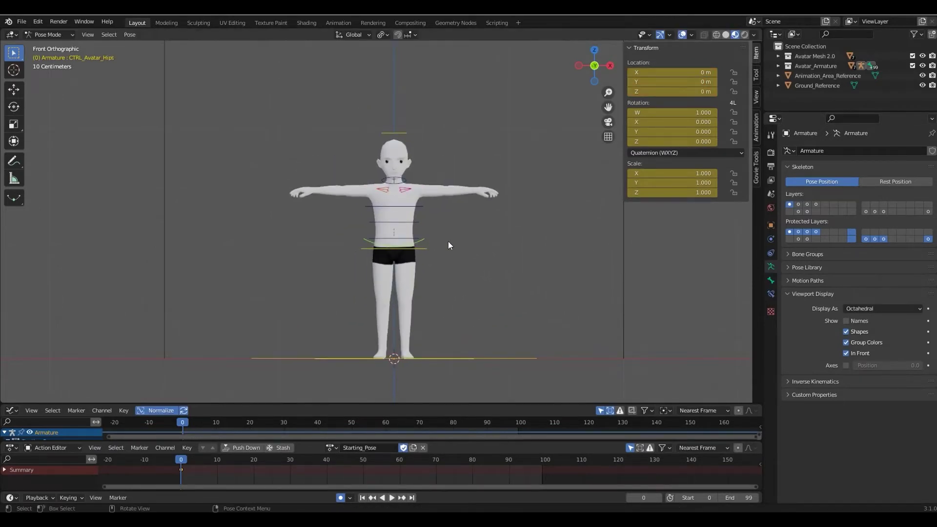
left_click(409, 206)
key("r")
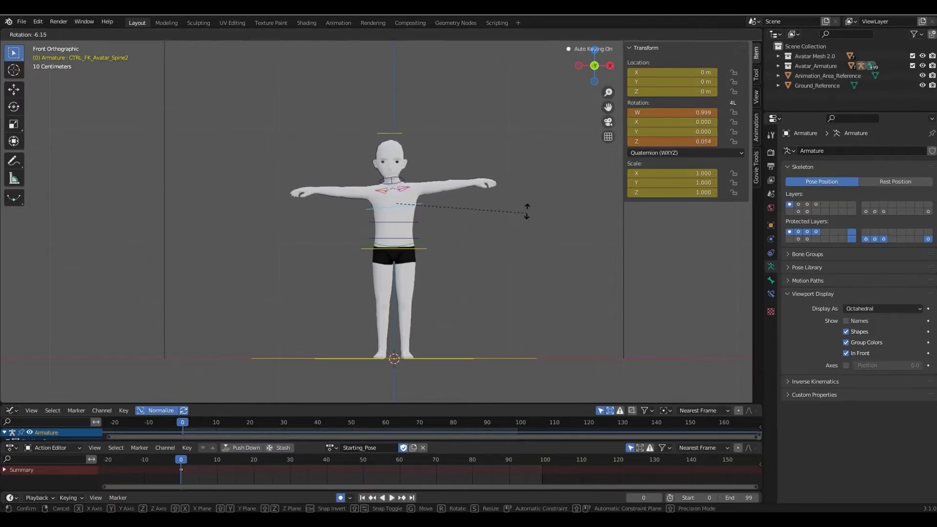
right_click(519, 237)
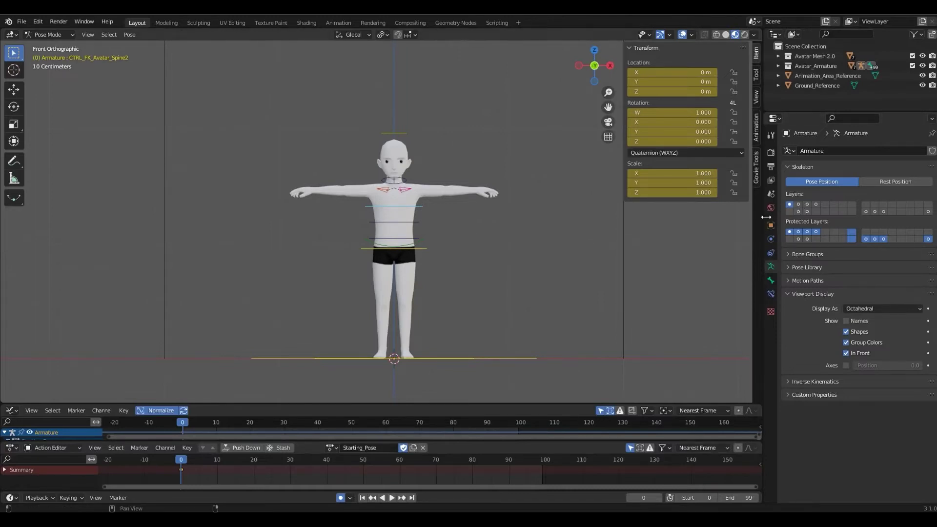
Step: Inspect the FK arm layer's left arm controls and the FK leg layer's right thigh and shin
left_click(797, 205)
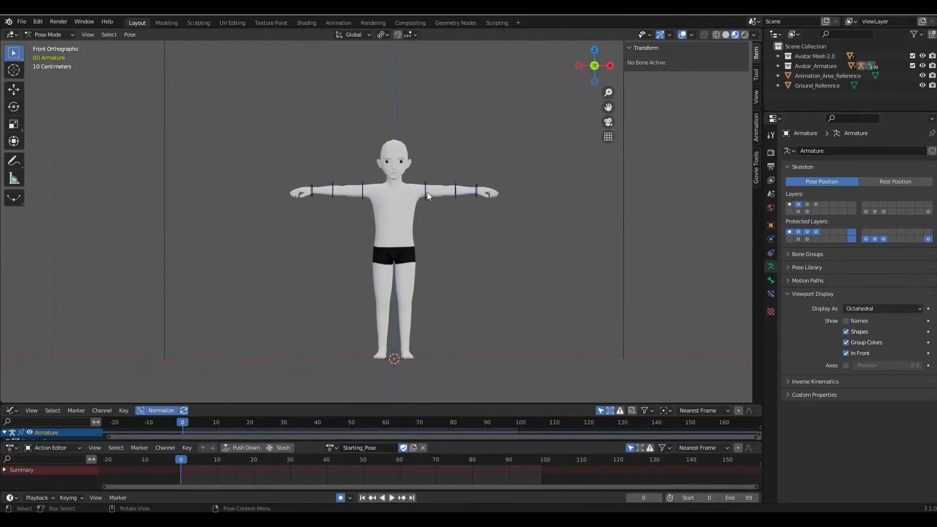
left_click(425, 193)
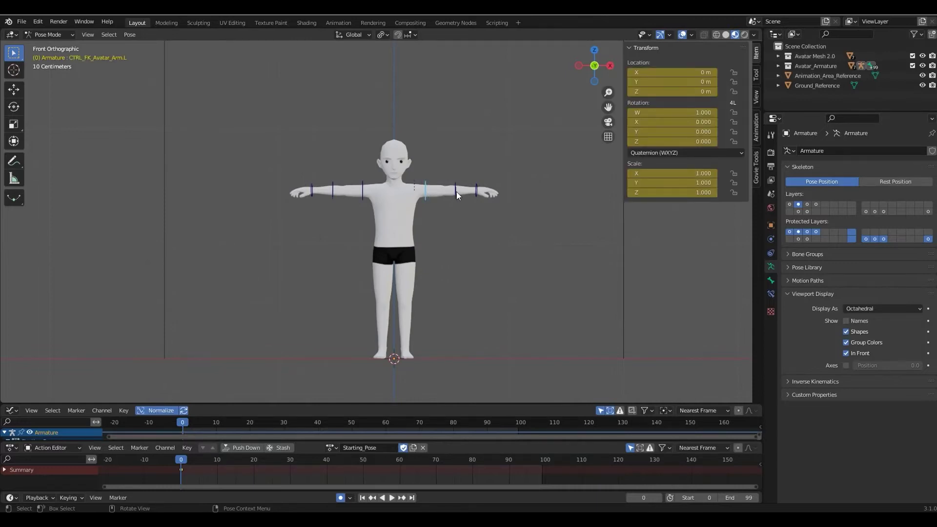
left_click(455, 191)
left_click(478, 189)
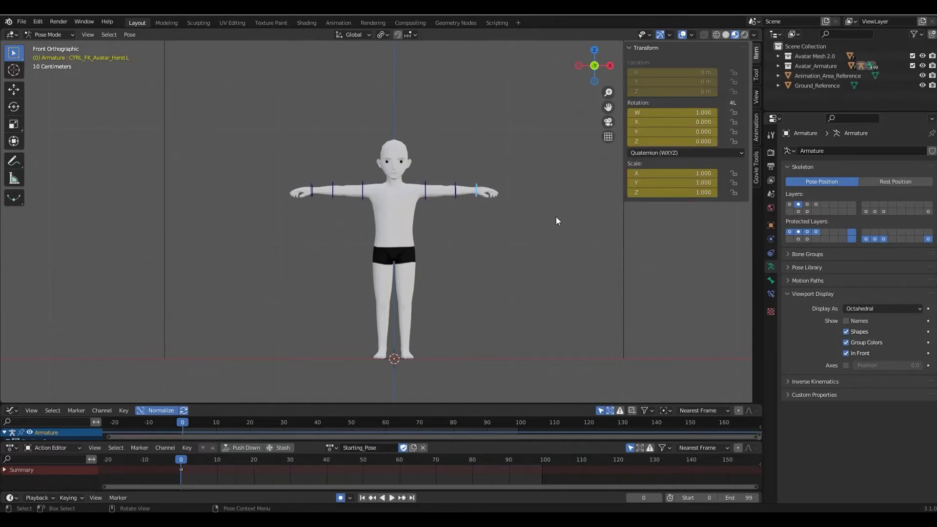
left_click(485, 226)
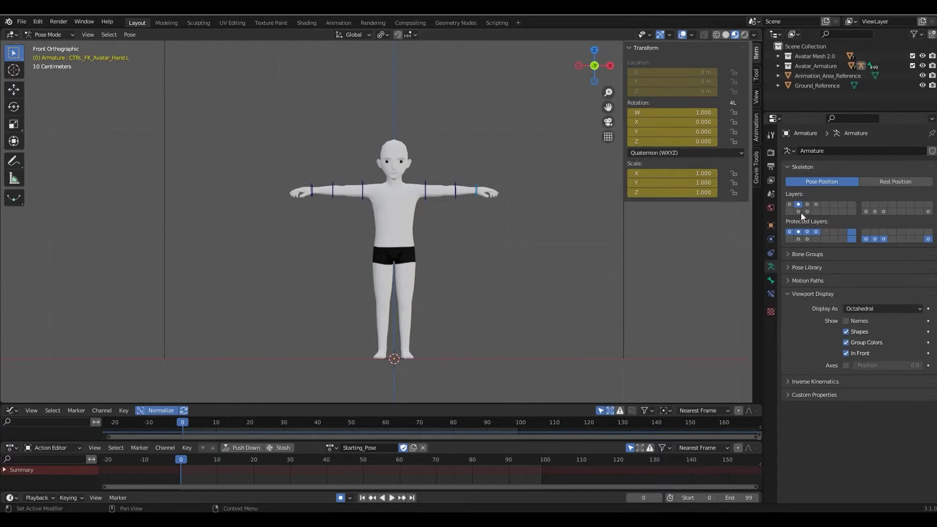
left_click(798, 212)
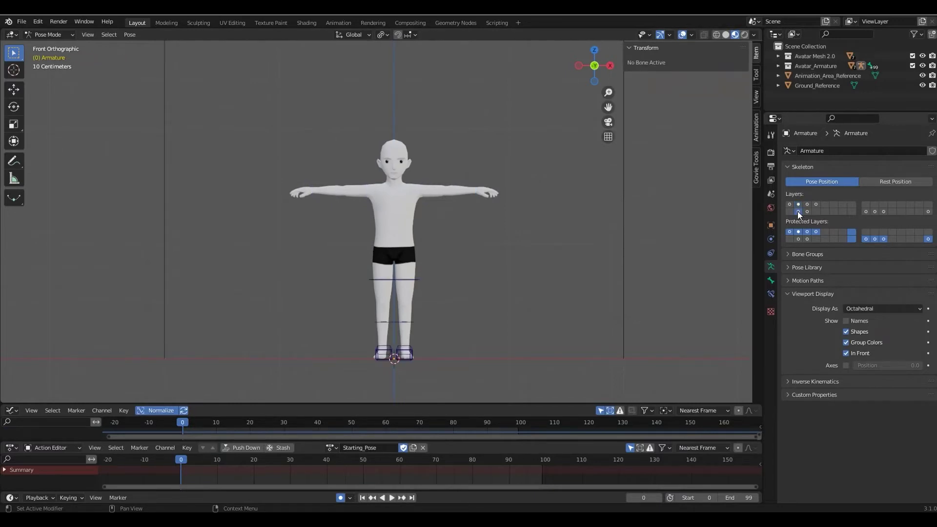
left_click(411, 279)
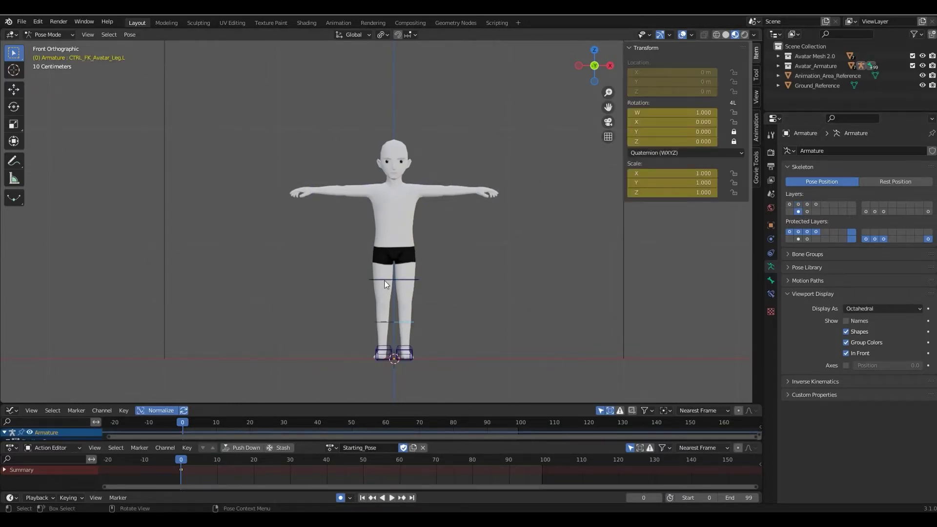
left_click(384, 322)
Step: Show only the IK arm layer and inspect both elbow and hand IK controls
left_click(807, 204)
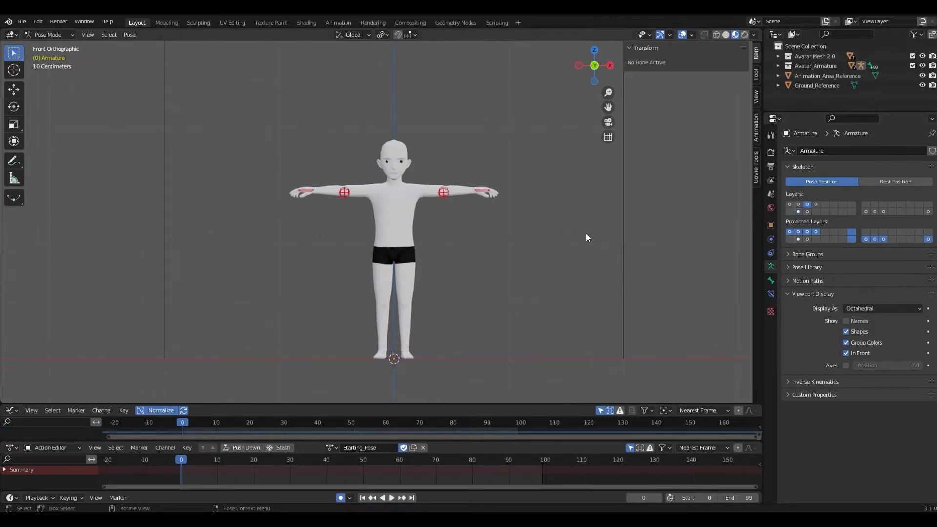
left_click(443, 193)
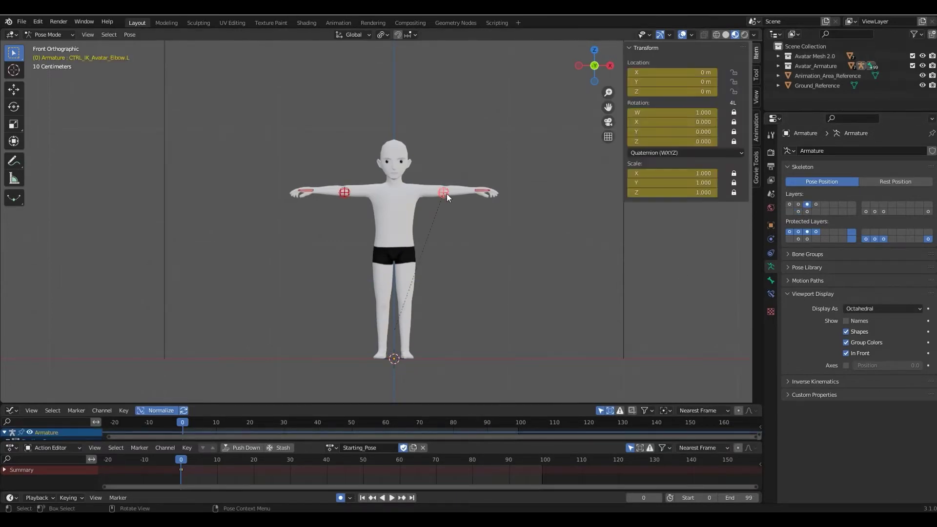
left_click(480, 193)
left_click(344, 192)
left_click(301, 192)
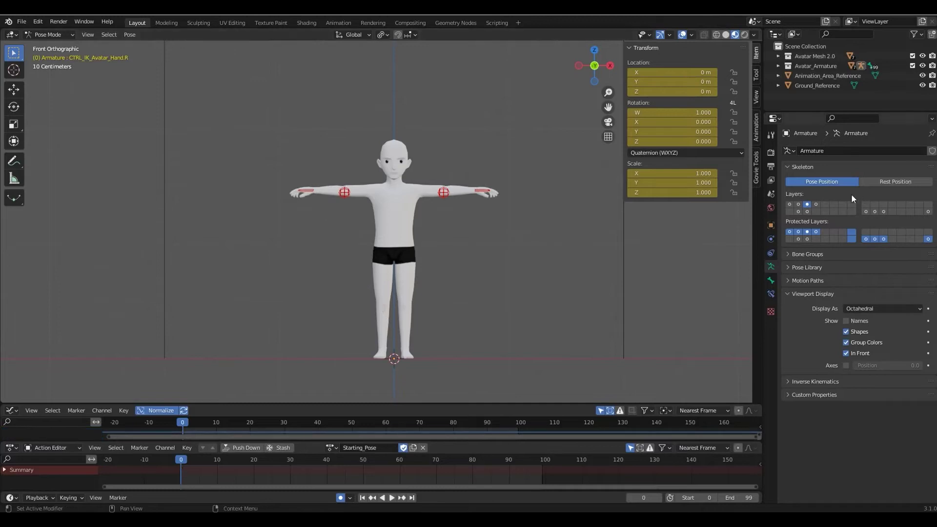
Step: Inspect the IK leg layer's knee, foot and toe controls, then show only the hand layer
left_click(807, 211)
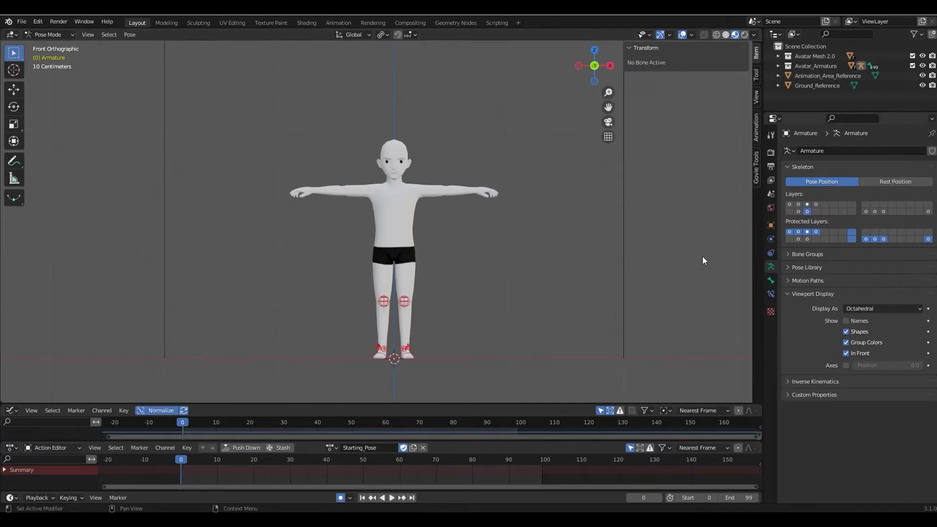
left_click(403, 305)
left_click(383, 302)
left_click(373, 355)
left_click(414, 357)
left_click(410, 348)
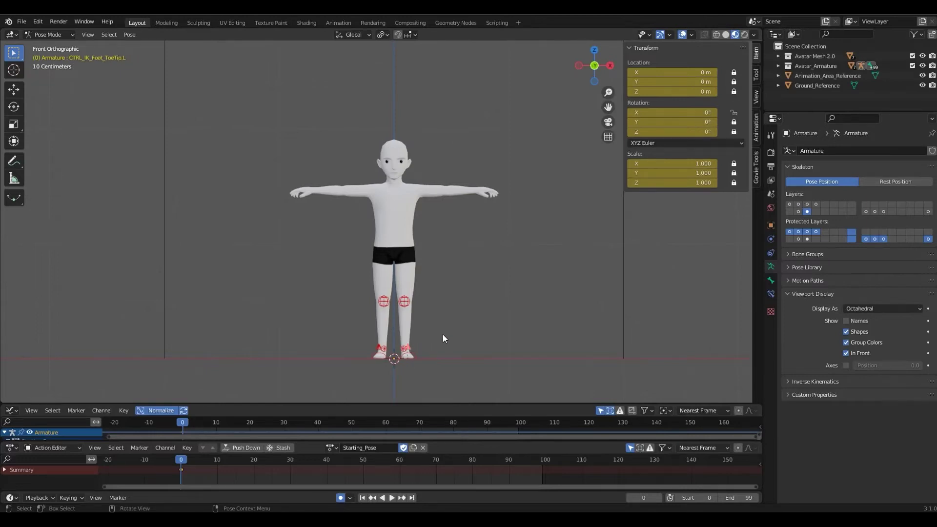
left_click(817, 203)
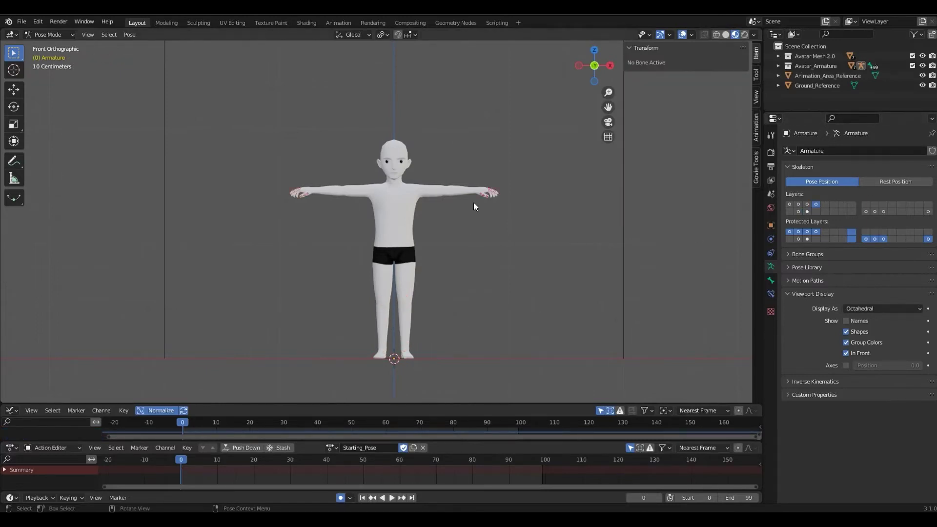
Step: Inspect a left finger control, then add layers 1–3 plus the leg and knee control layers
left_click(487, 190)
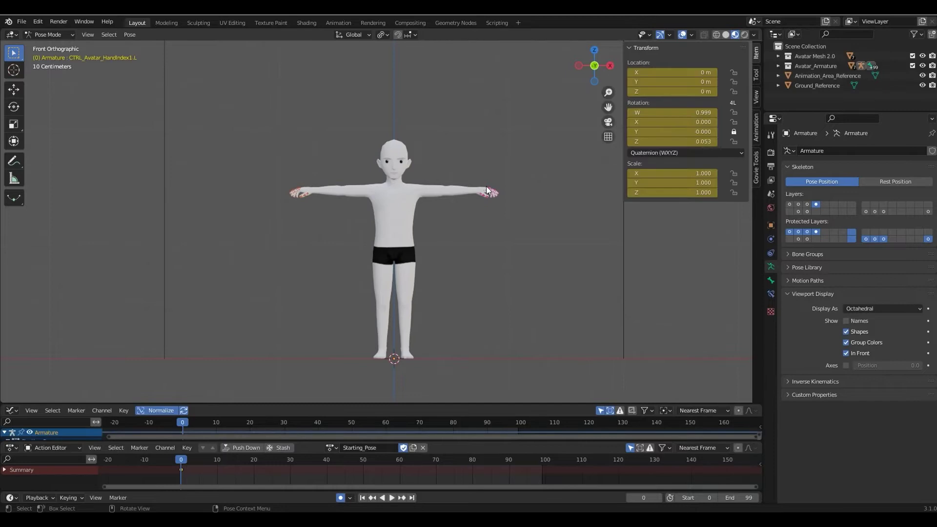
left_click(493, 228)
left_click(789, 204, "shift")
left_click(798, 204, "shift")
left_click(807, 204, "shift")
left_click(798, 211, "shift")
left_click(807, 212, "shift")
Step: Show only the torso and spine control layer and orbit the rig into perspective
scroll(490, 236, "up", 1)
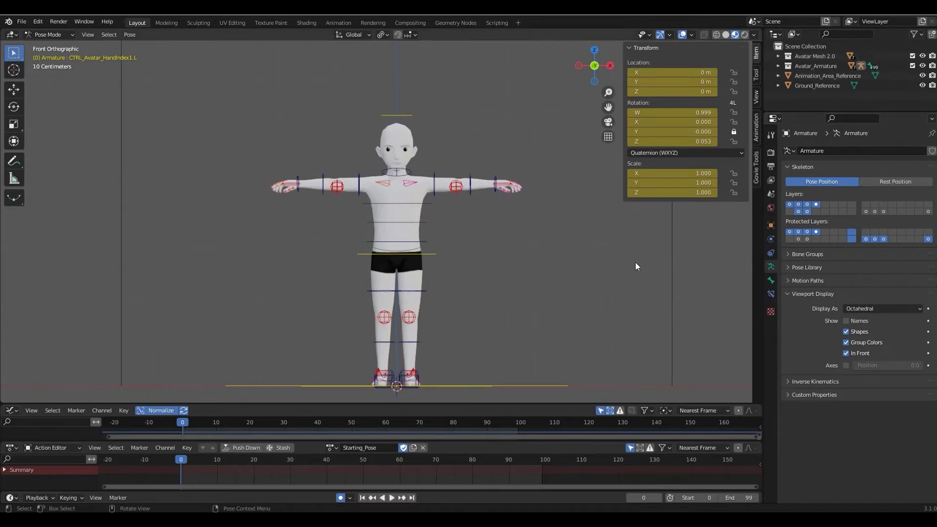
left_click(798, 205)
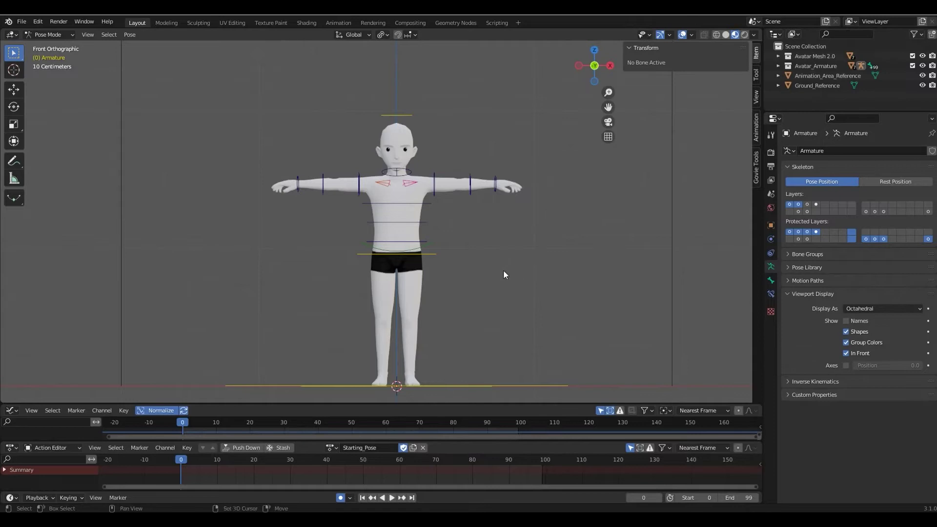
middle_click_drag(503, 270, 484, 244, "shift")
Step: Inspect the root, hips and head controls and the left upper-arm FK ring
scroll(484, 241, "down", 2)
left_click(448, 294)
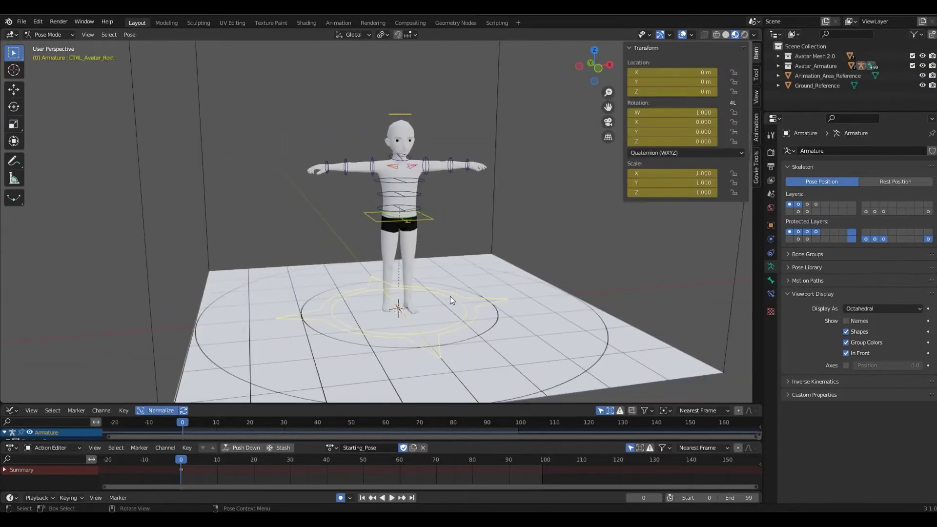
left_click(432, 216)
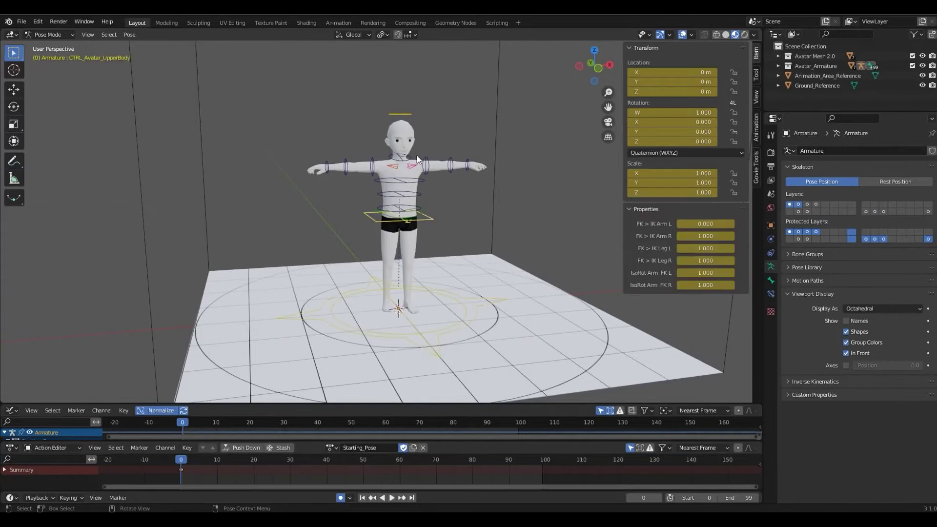
left_click(408, 108)
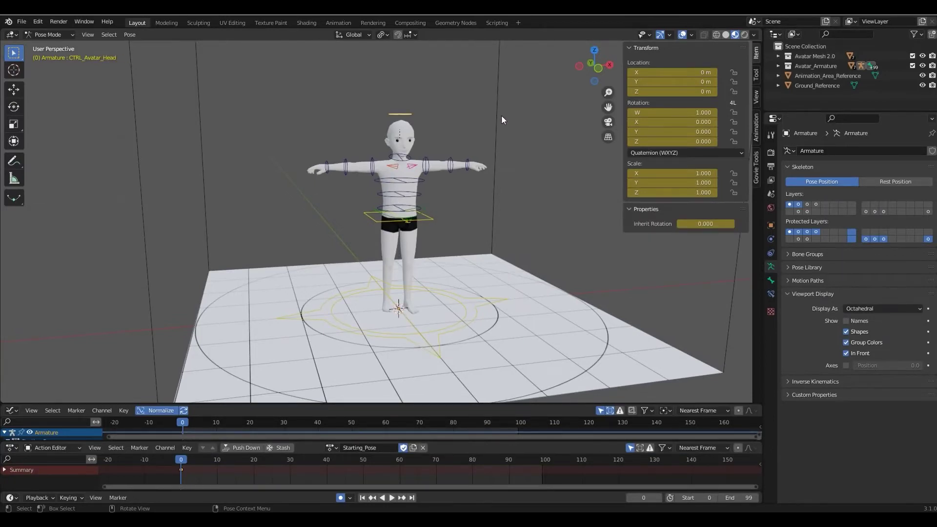
left_click(430, 208)
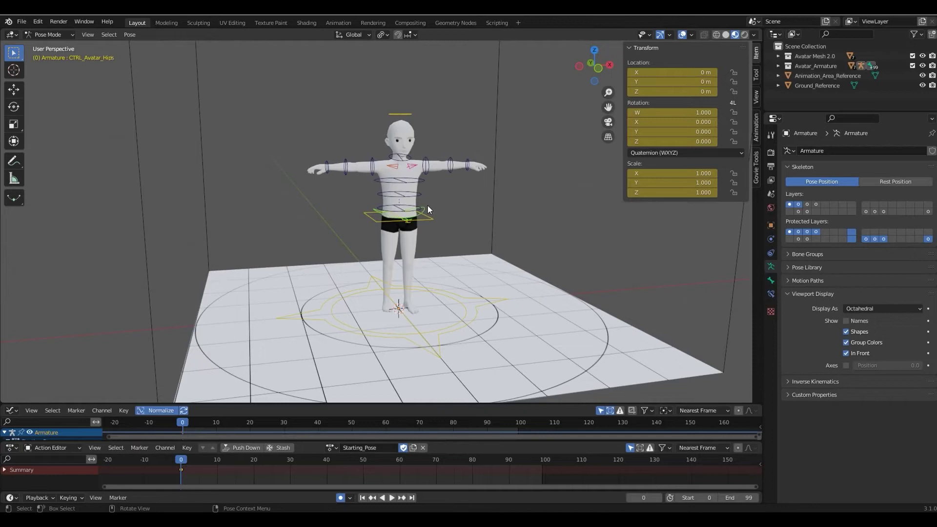
left_click(429, 166)
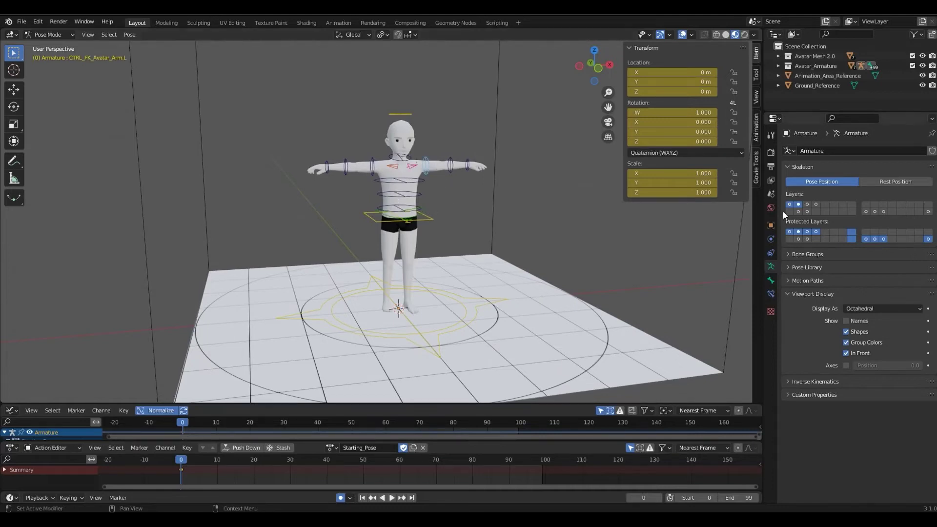
Step: Add the FK arm and hand layers, then trial-rotate a shoulder control and cancel
left_click(808, 204, "shift")
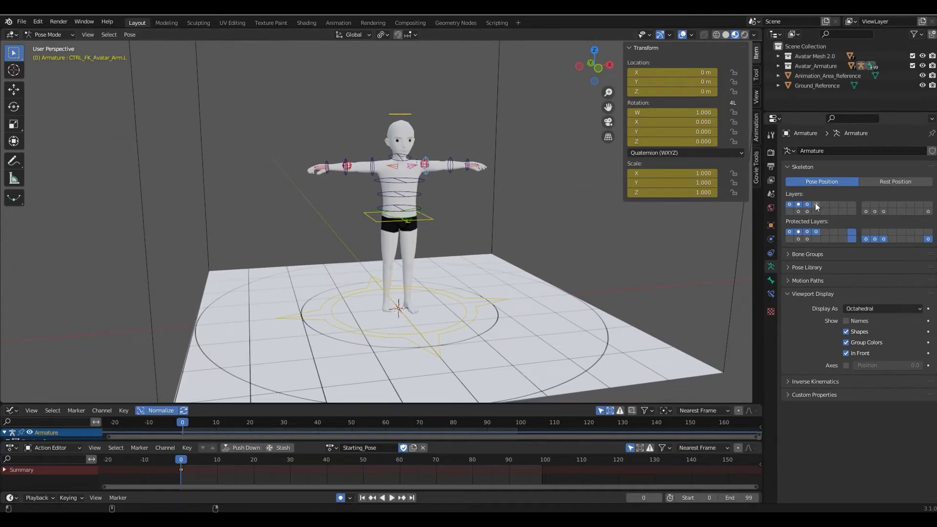
left_click(815, 204, "shift")
scroll(489, 163, "up", 3)
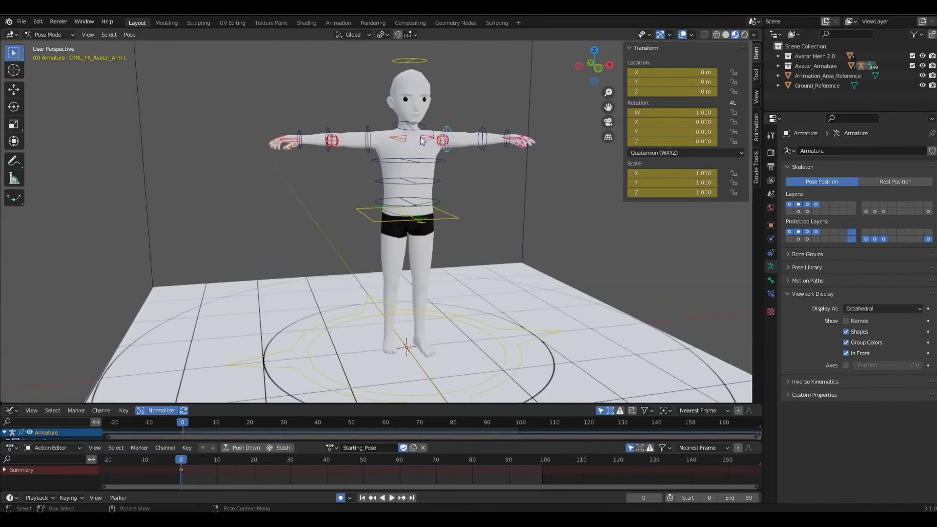
left_click(426, 138)
key("r")
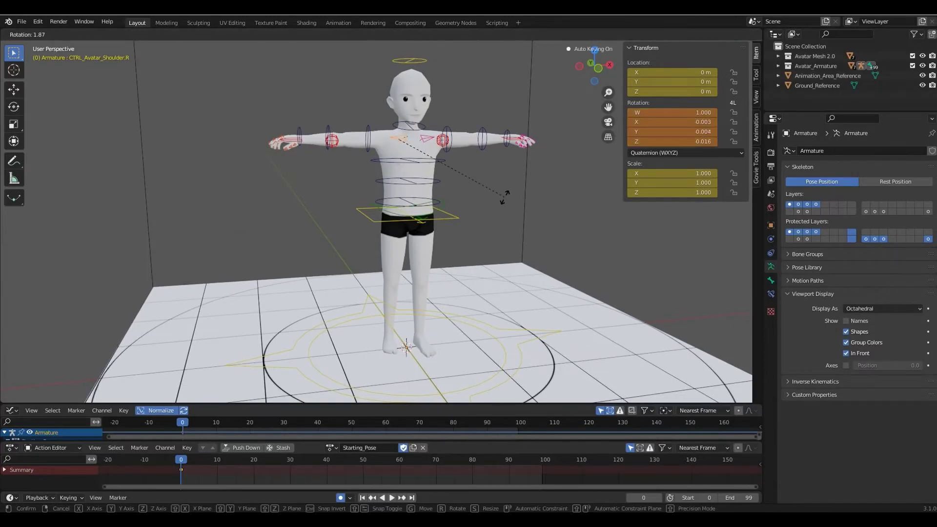
right_click(502, 194)
scroll(502, 194, "down", 5)
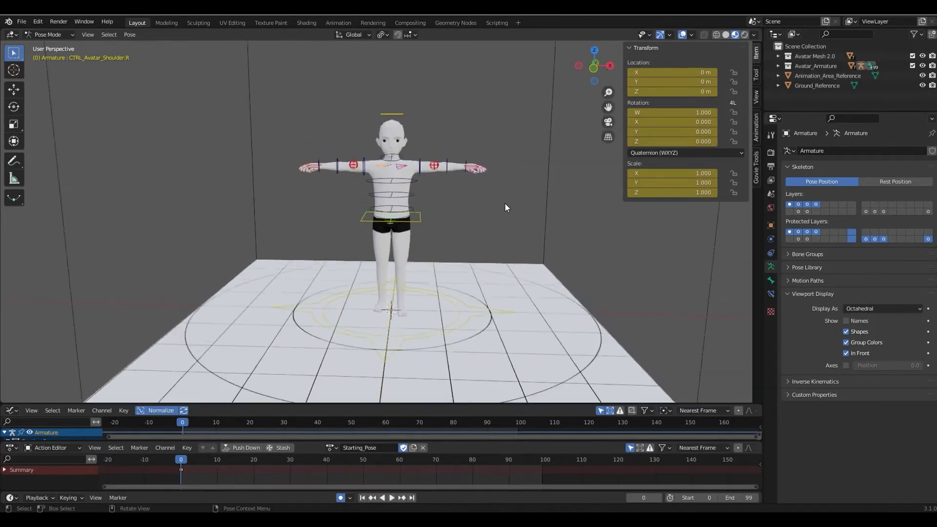
Step: In front view, set the upper-body control's FK > IK Arm R to 0 for FK arm control
key("KP_1")
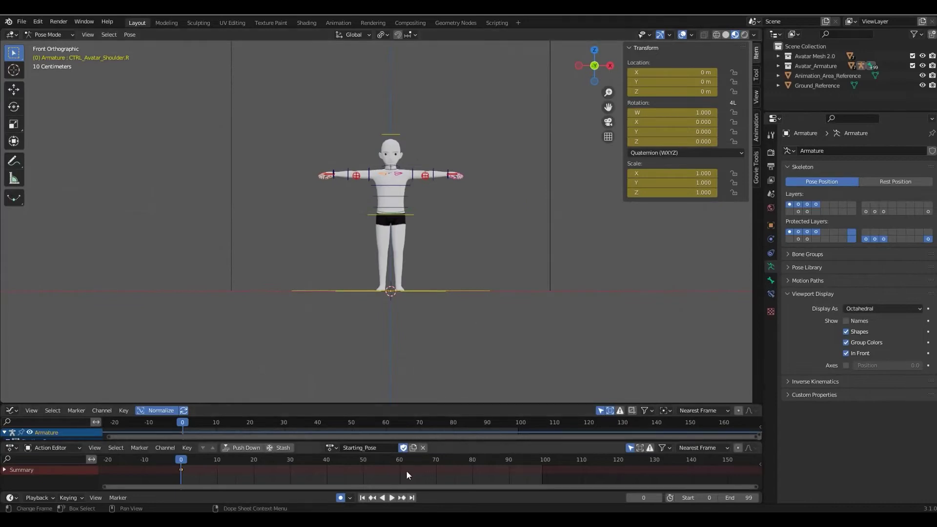
left_click(414, 214)
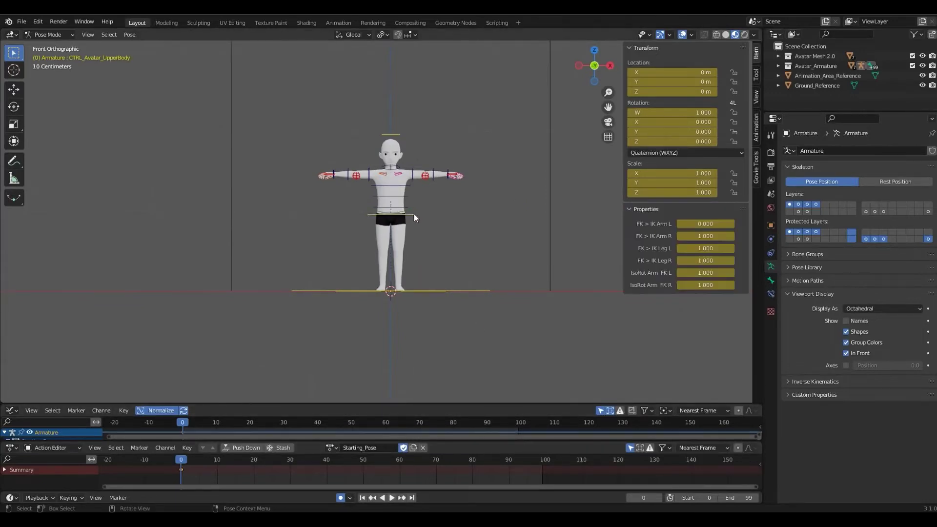
scroll(508, 221, "up", 3)
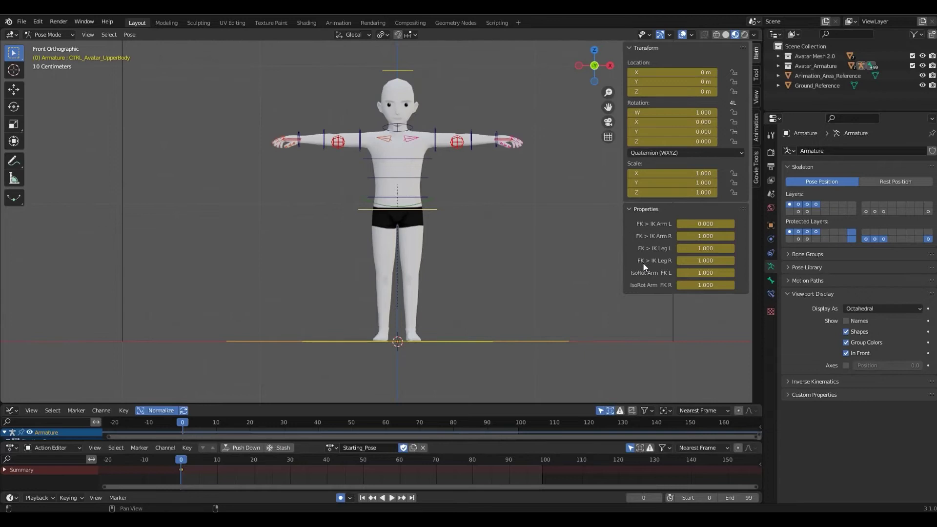
left_click_drag(623, 277, 580, 277)
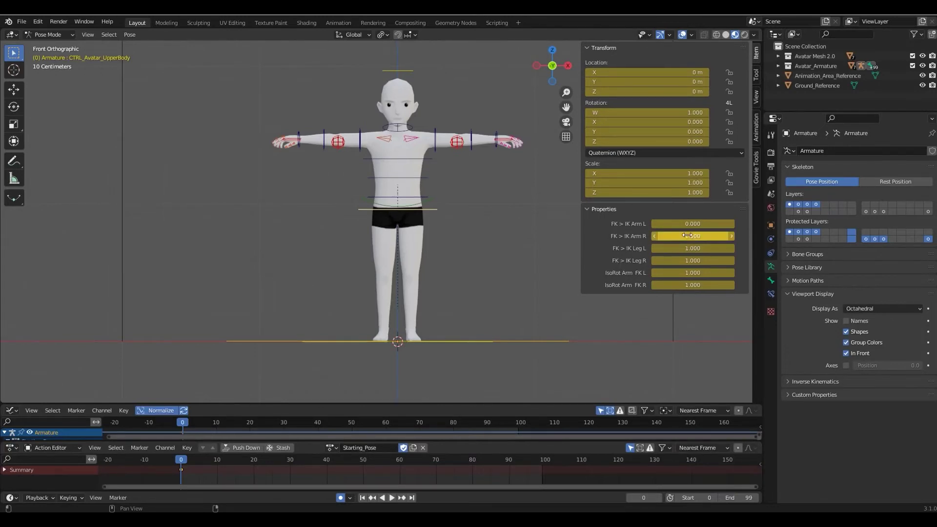
left_click_drag(693, 234, 679, 235)
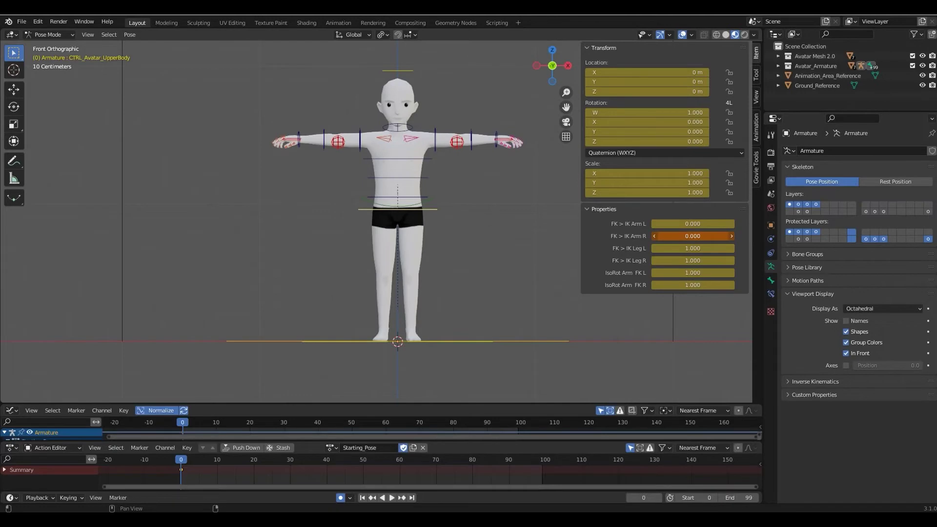
key("i")
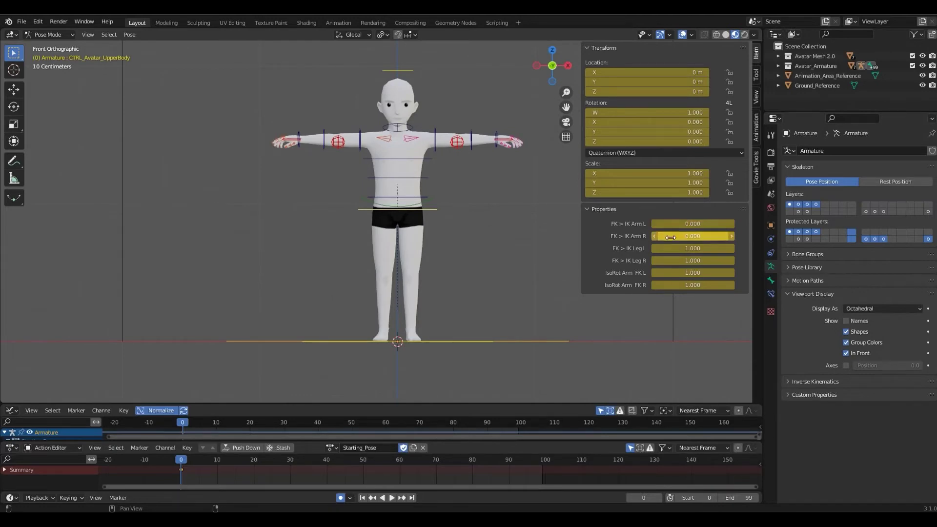
Step: Test-rotate the right FK upper arm, then start and cancel a move of the upper-body control
left_click(360, 137)
key("r")
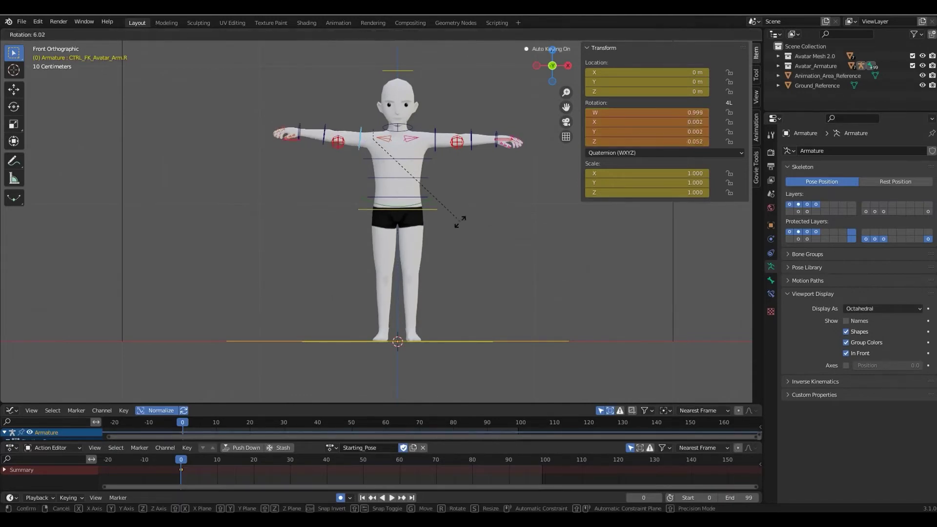
left_click(448, 210)
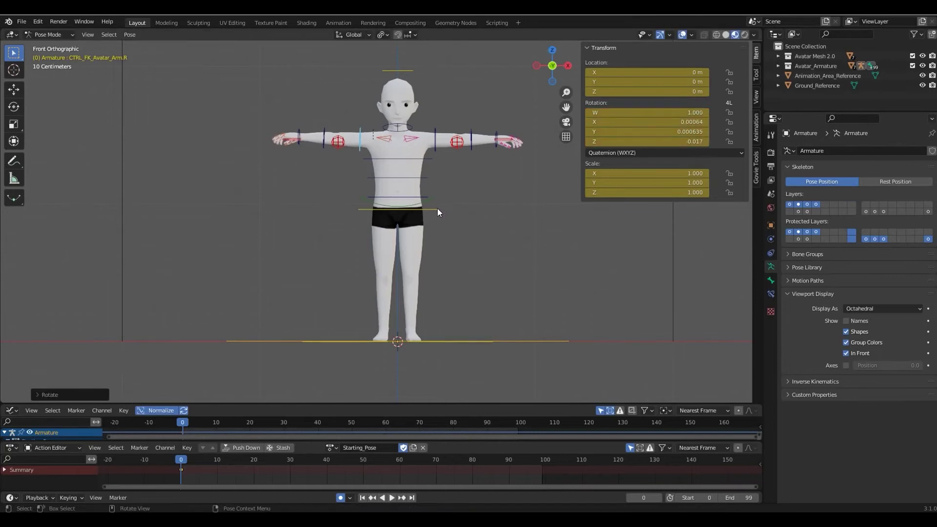
left_click(437, 209)
key("g")
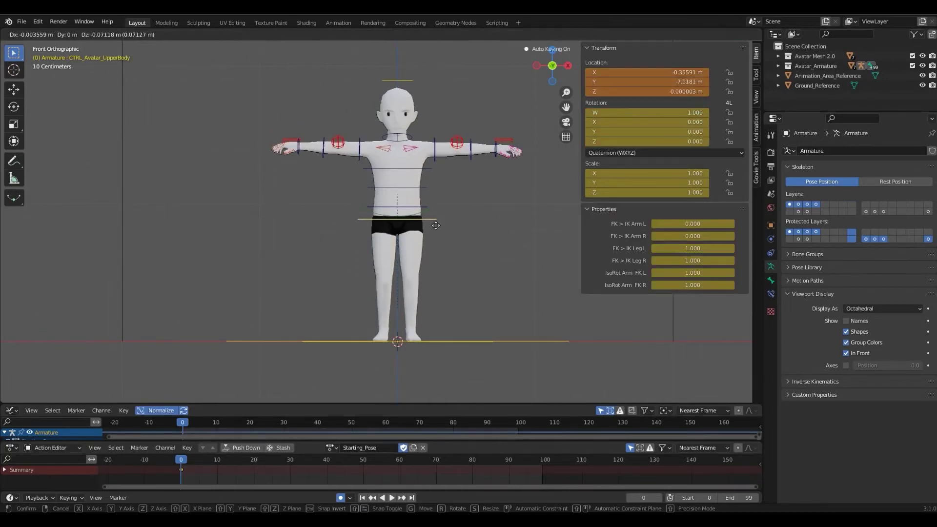
key("Escape")
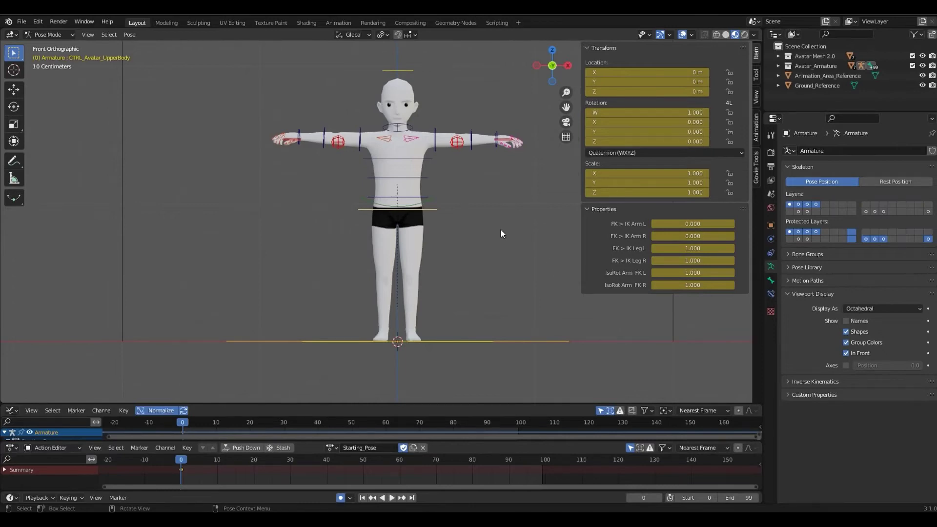
Step: Raise the right FK upper arm, blend FK > IK Arm R toward IK, then clear the arm's rotation
left_click(359, 132)
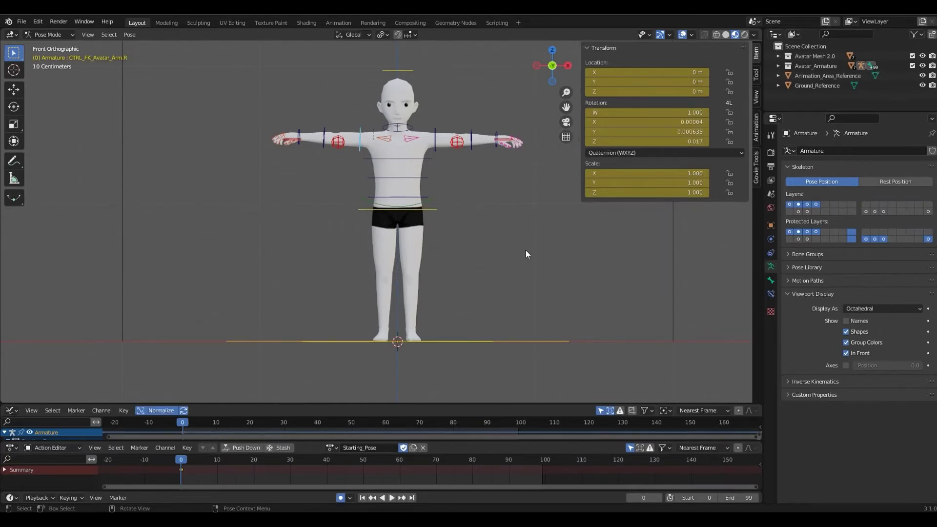
key("r")
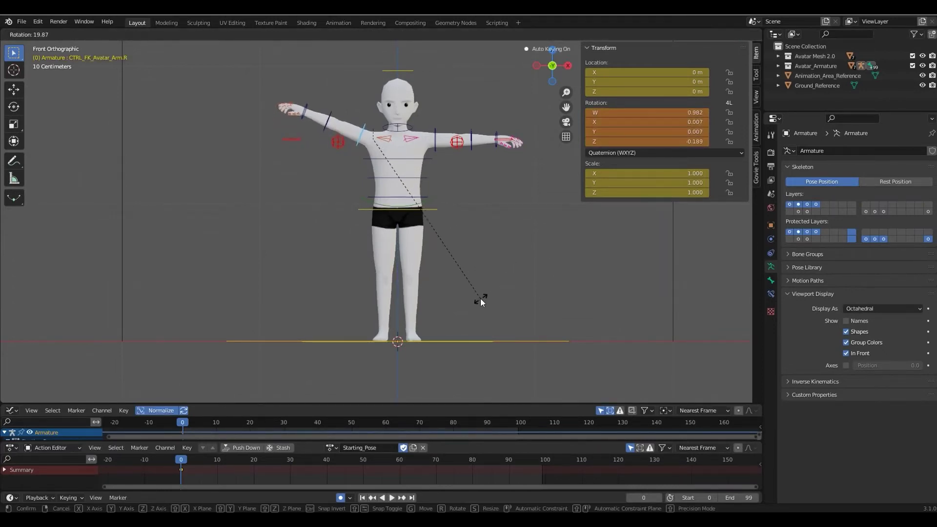
left_click(480, 299)
left_click(430, 209)
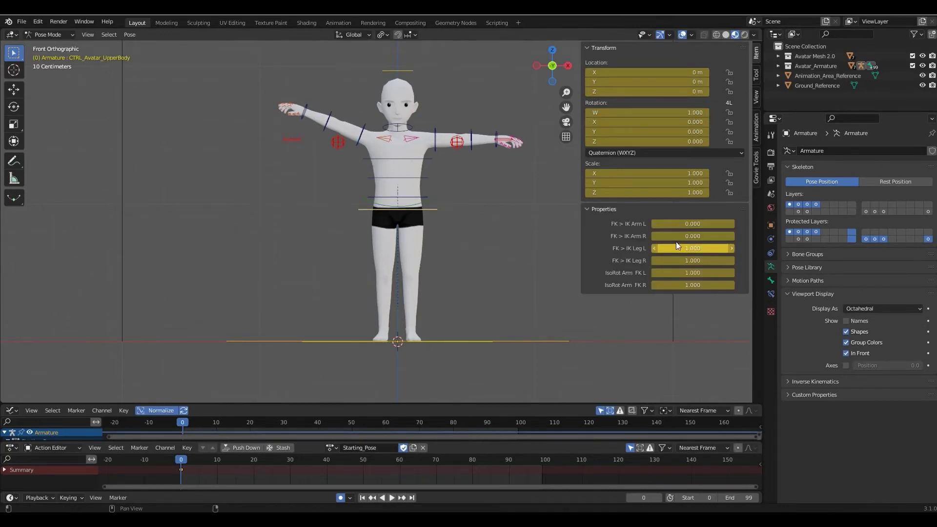
mouse_move(672, 234)
left_mouse_down()
mouse_move(742, 235)
mouse_move(658, 233)
left_mouse_up()
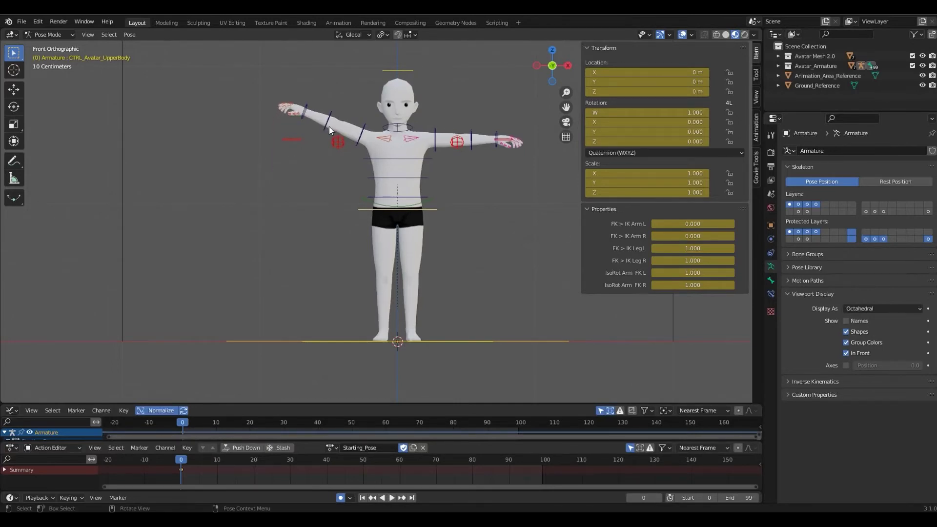
left_click(364, 134)
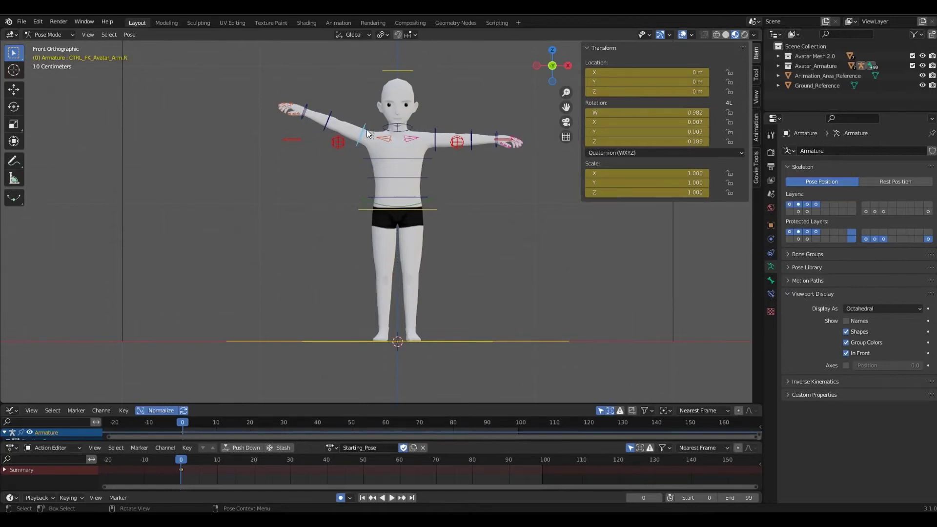
key("alt+r")
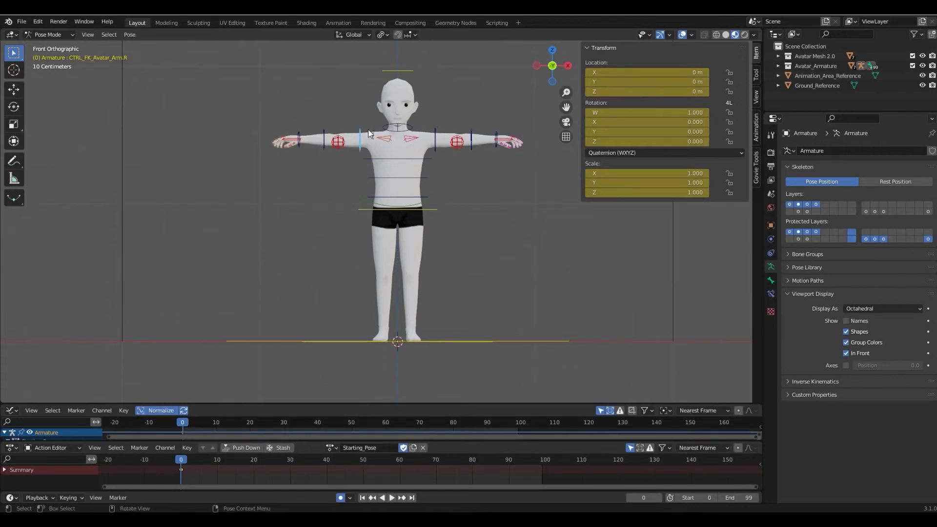
left_click(429, 160)
left_click(438, 209)
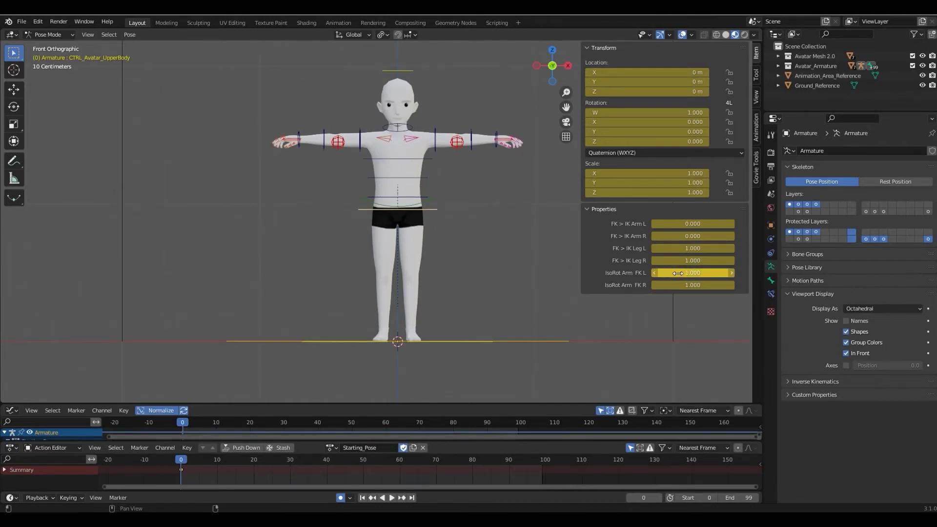
left_click_drag(677, 273, 634, 273)
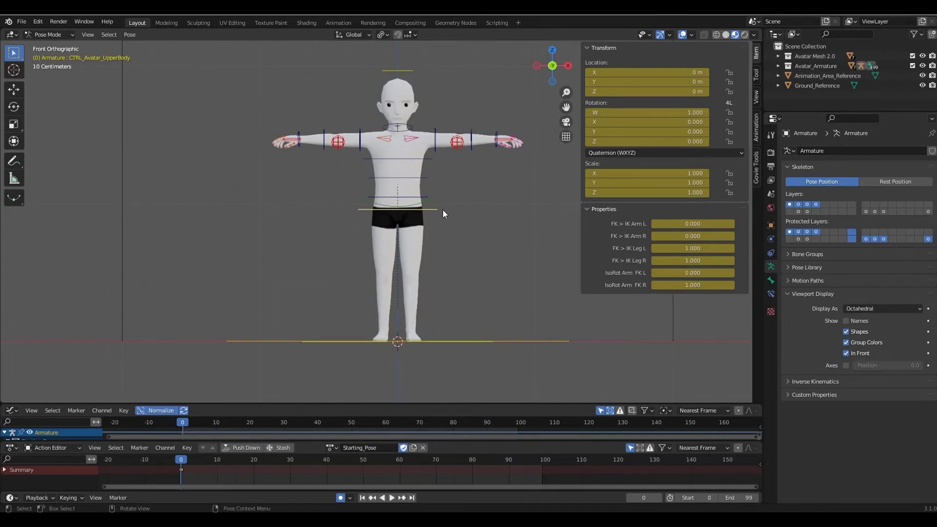
left_click(416, 158)
key("r")
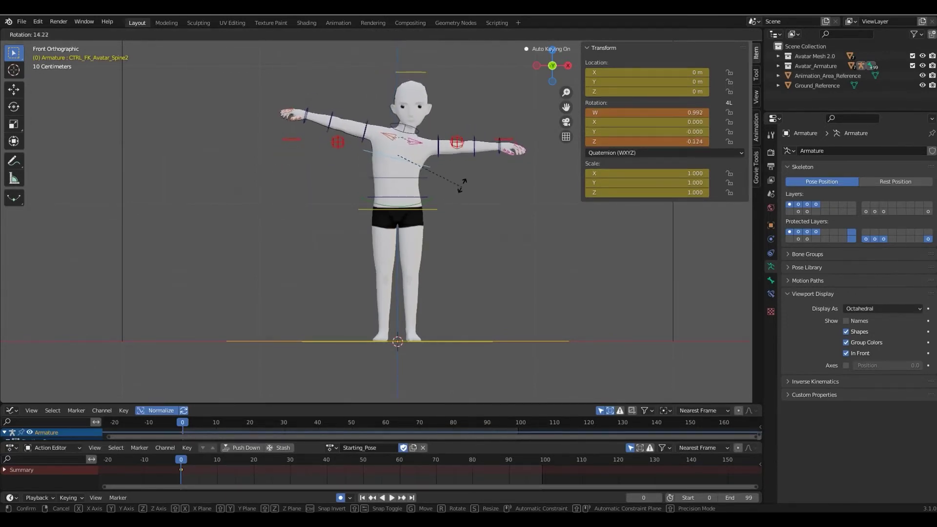
key("Escape")
left_click(434, 210)
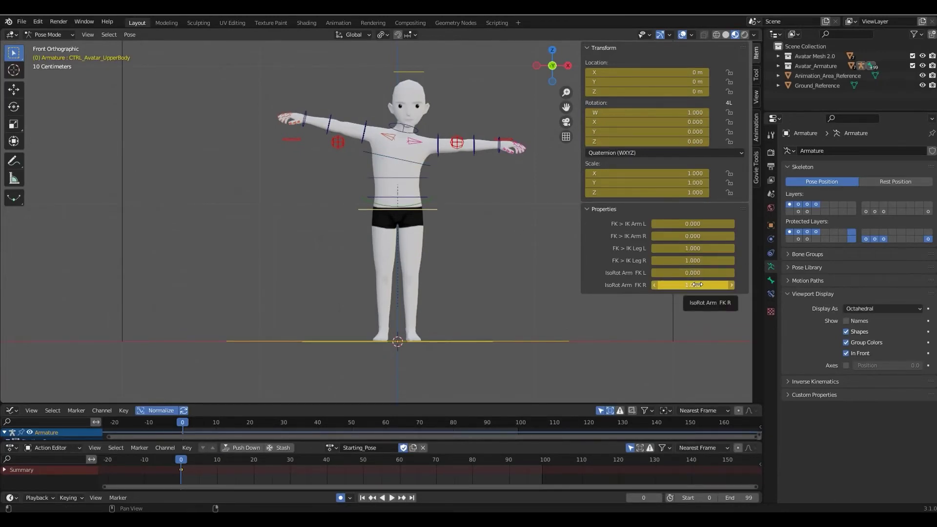
left_click_drag(696, 284, 683, 285)
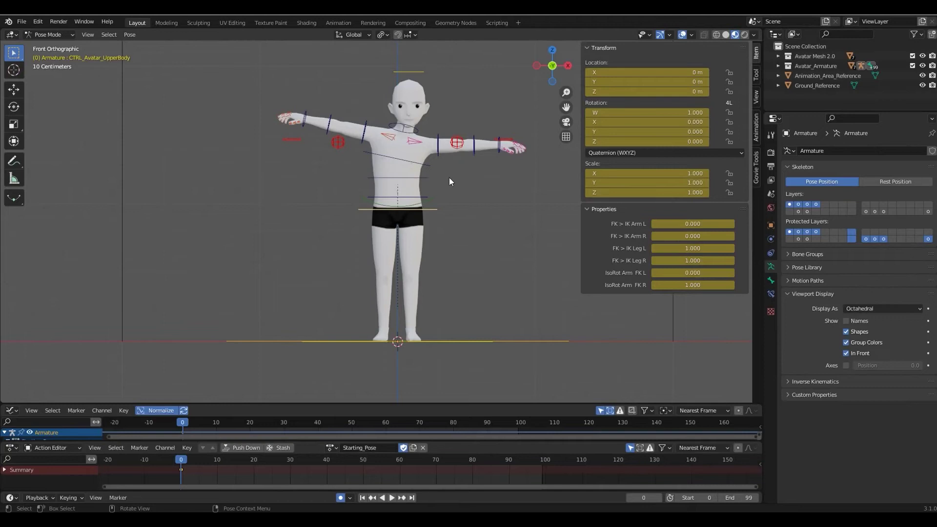
left_click(422, 162)
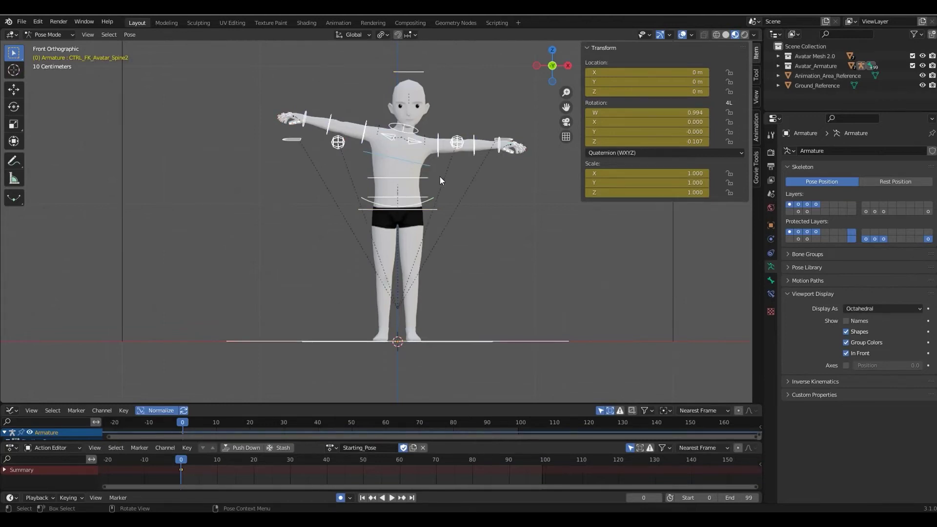
key("alt+r")
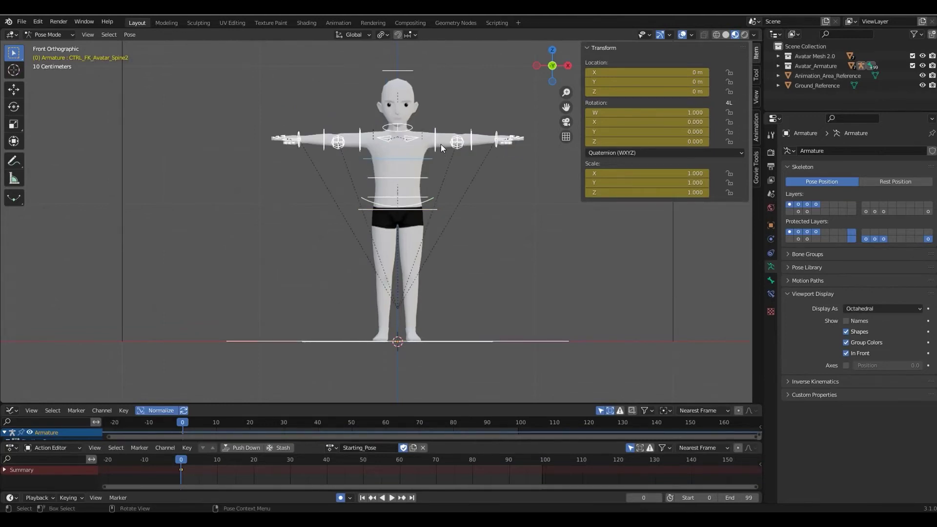
left_click(436, 142)
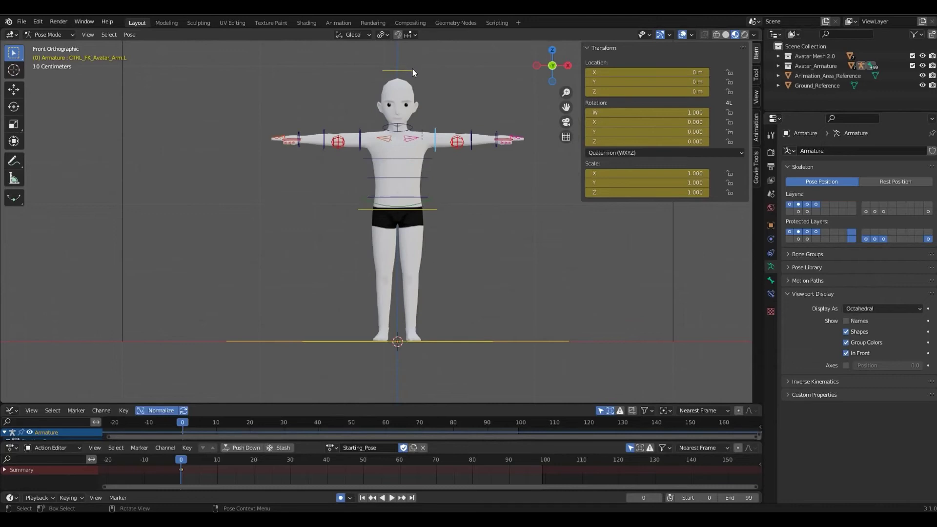
left_click(415, 158)
left_click(435, 211)
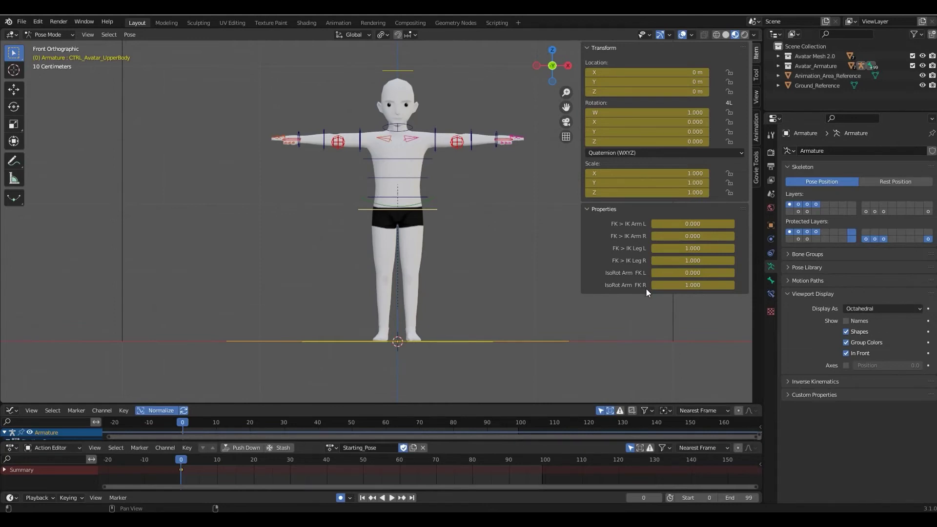
Step: After a cancelled local-Y spine rotation test, set the head's Inherit Rotation to 1.000 and reselect Spine2
left_click(408, 70)
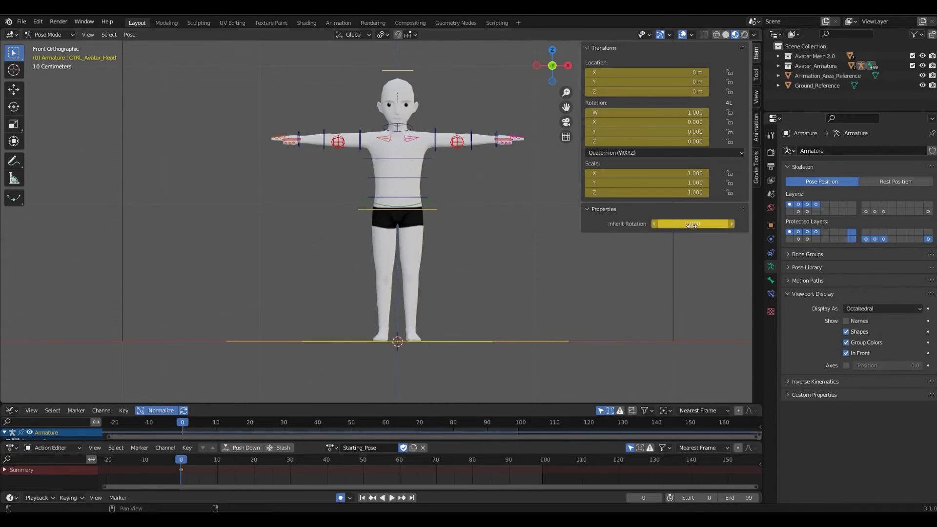
left_click(426, 158)
key("r")
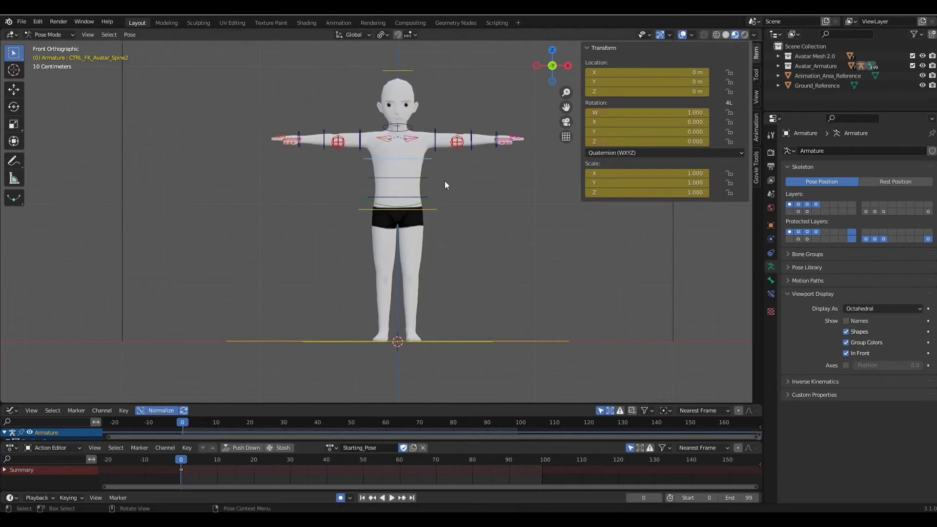
key("y")
key("y")
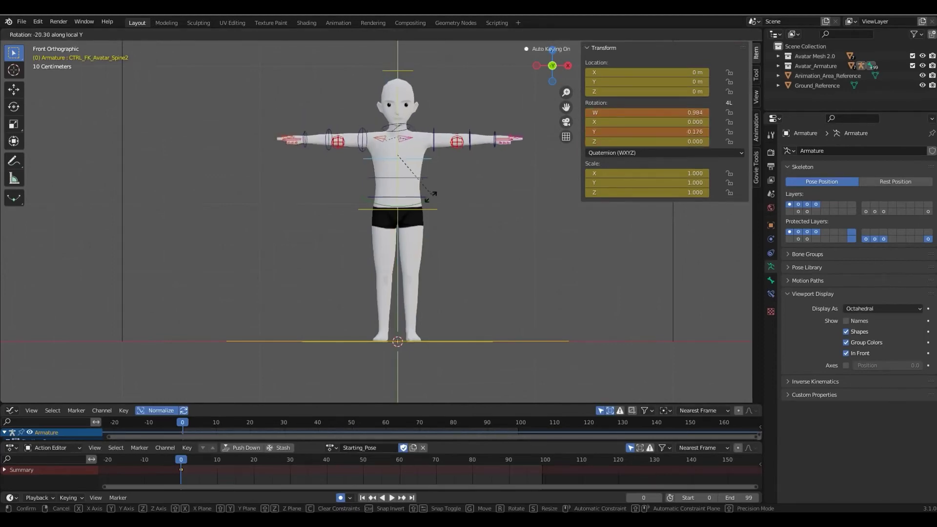
key("Escape")
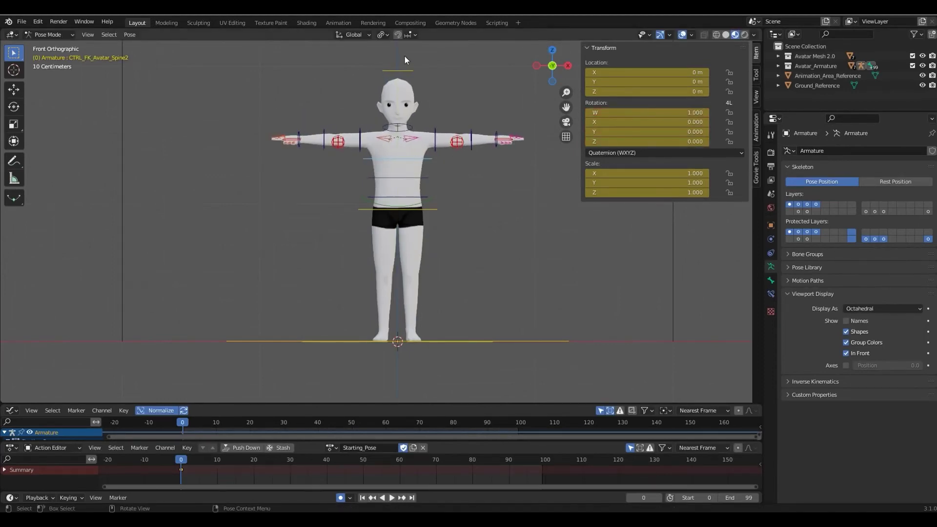
left_click(413, 70)
left_click_drag(687, 223, 692, 223)
left_click(397, 159)
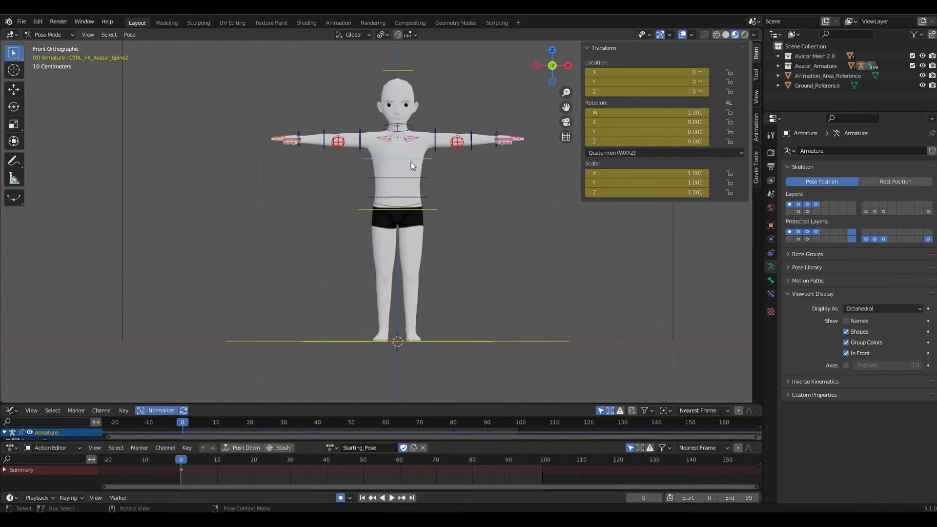
Step: At frame 2, key FK > IK Arm L and the upper-body control's location, rotation, scale and custom properties
key("r")
key("Escape")
left_click(473, 207)
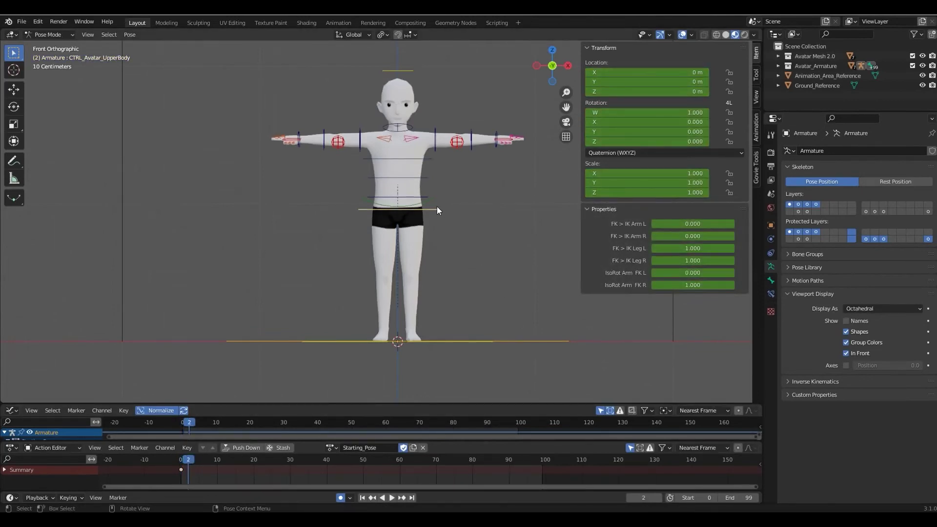
key("r")
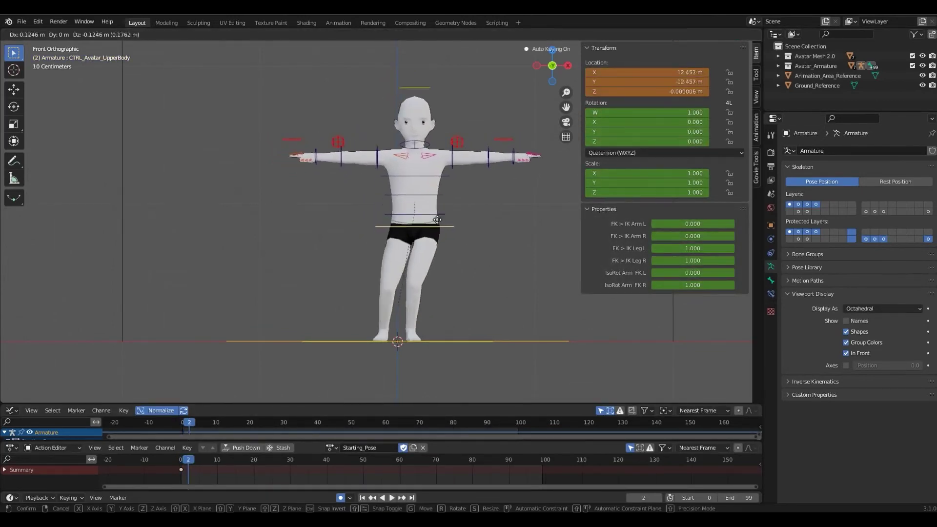
key("Escape")
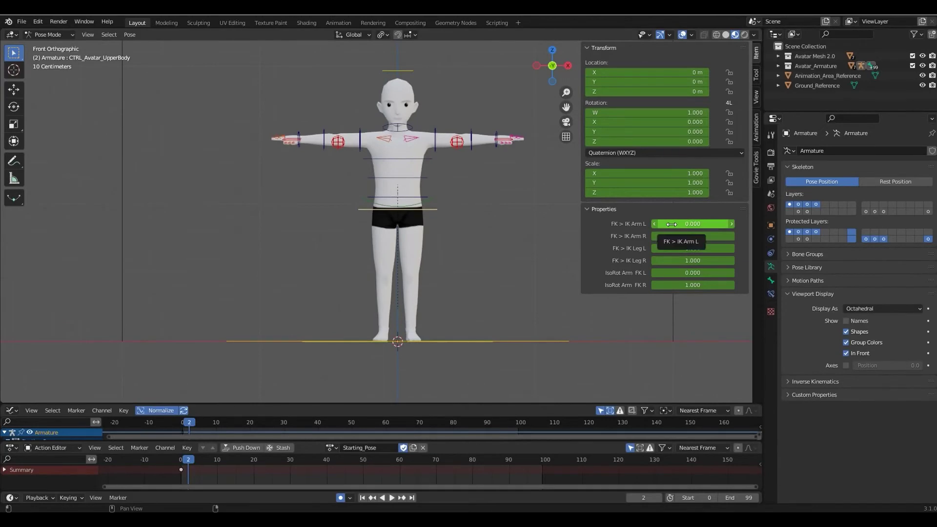
key("i")
key("i")
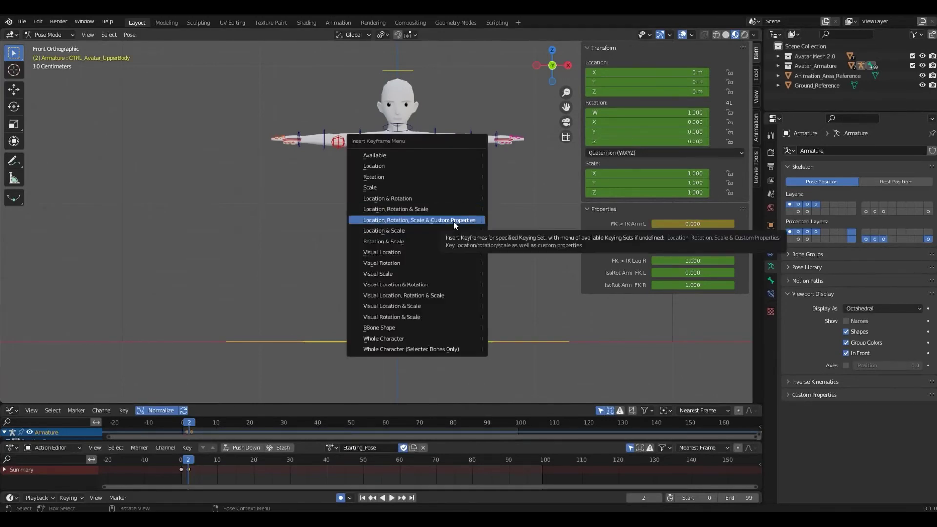
left_click(452, 222)
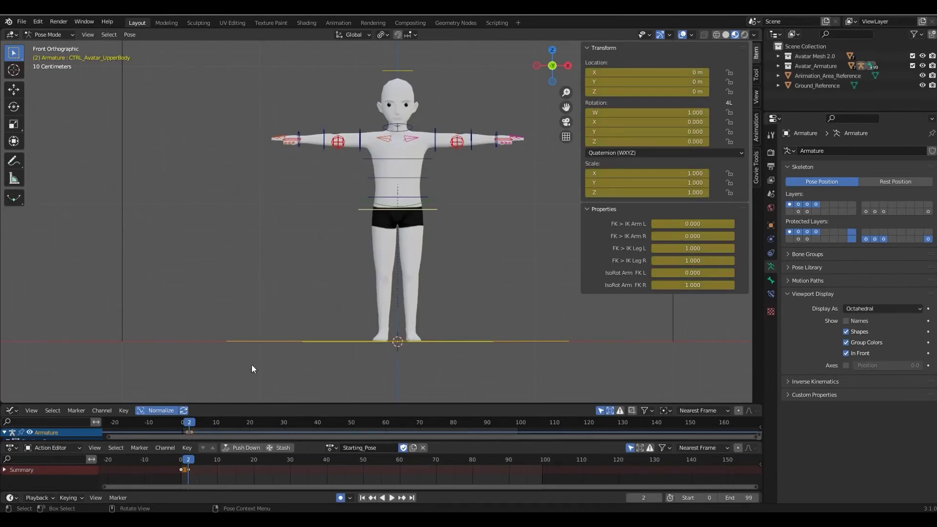
Step: At frame 6, move the upper-body control off-centre to X 5.3386 m, Y -14.236 m
left_click_drag(189, 459, 201, 460)
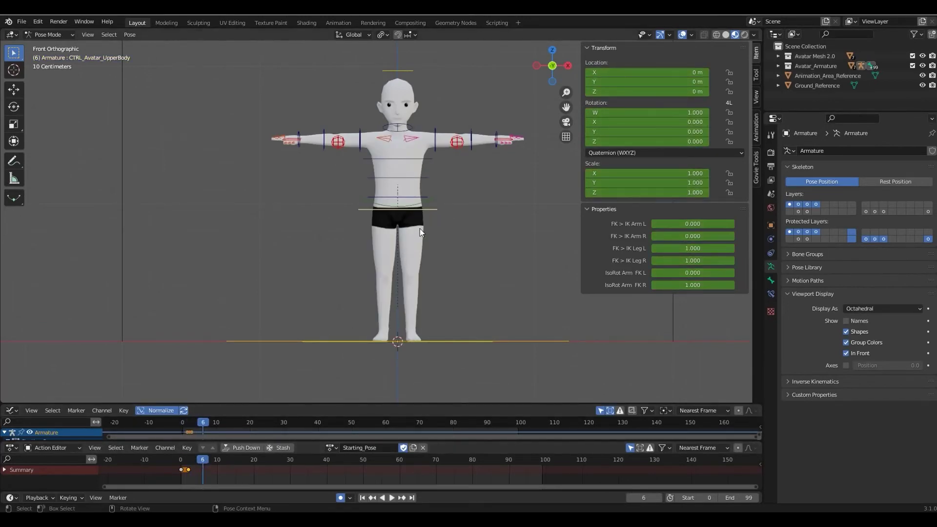
key("g")
left_click(420, 246)
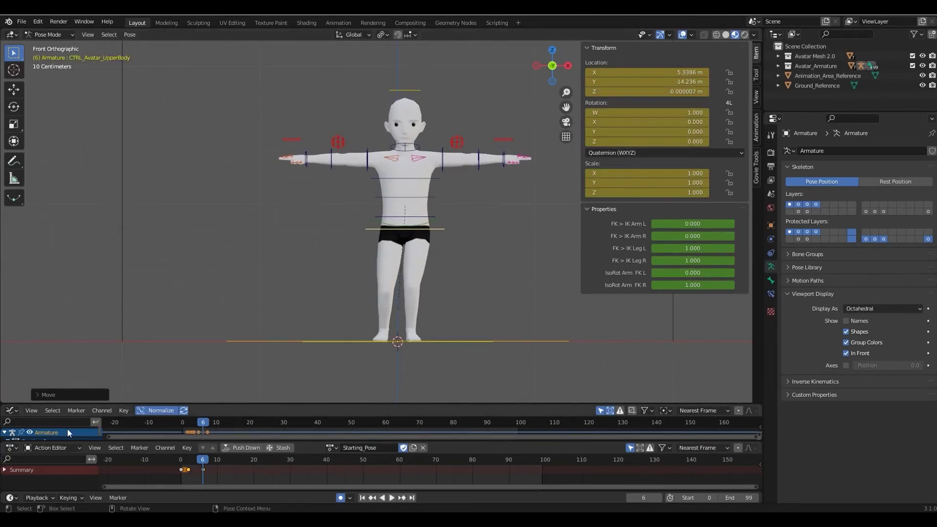
Step: Make Location, Rotation, Scale & Custom Properties the active keying set
left_click(69, 497)
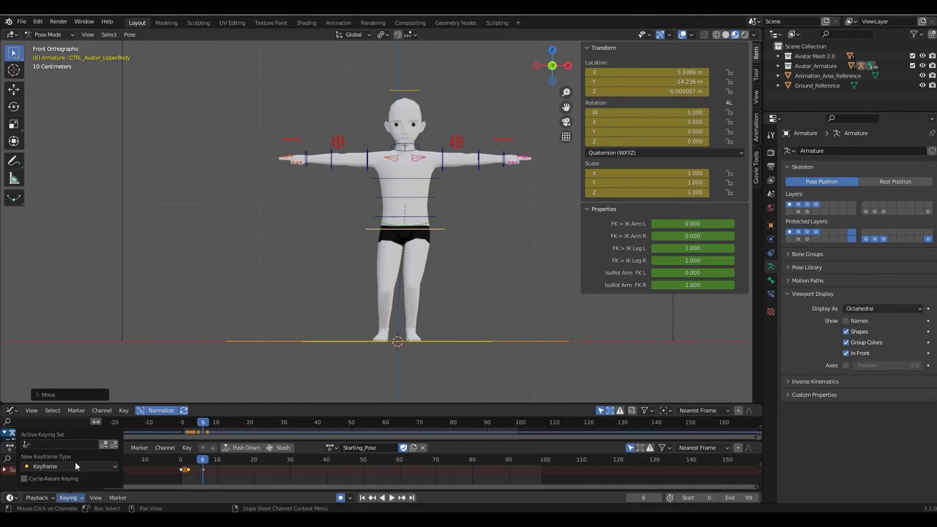
left_click(88, 441)
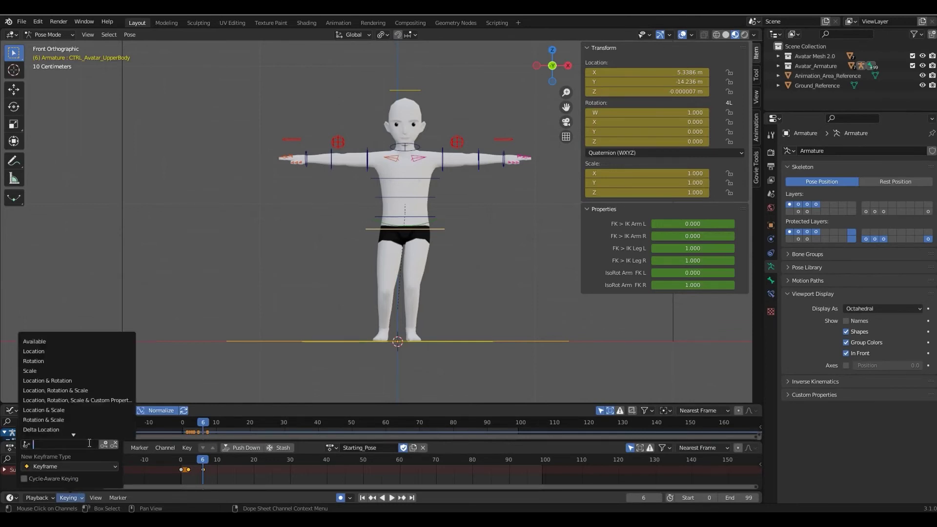
left_click(97, 399)
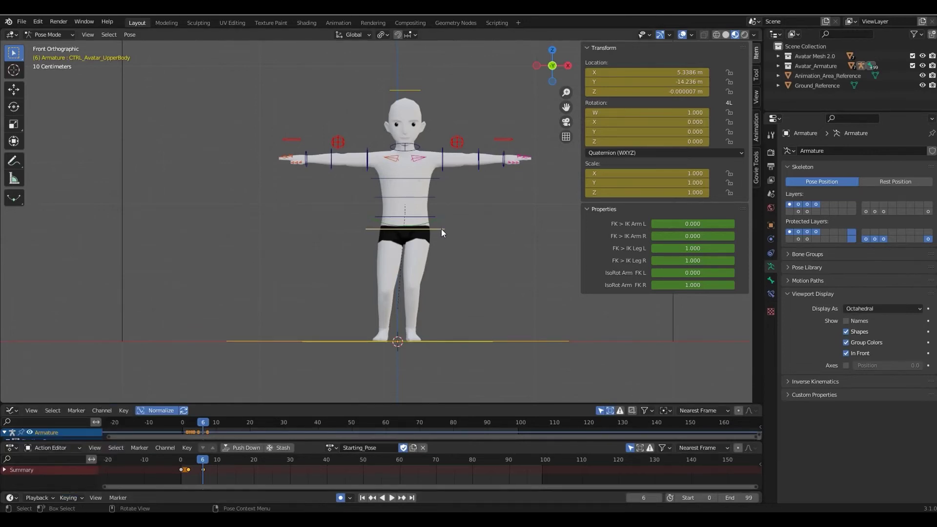
Step: Key the upper-body control, move it further left, then clear its location back to 0 m
key("i")
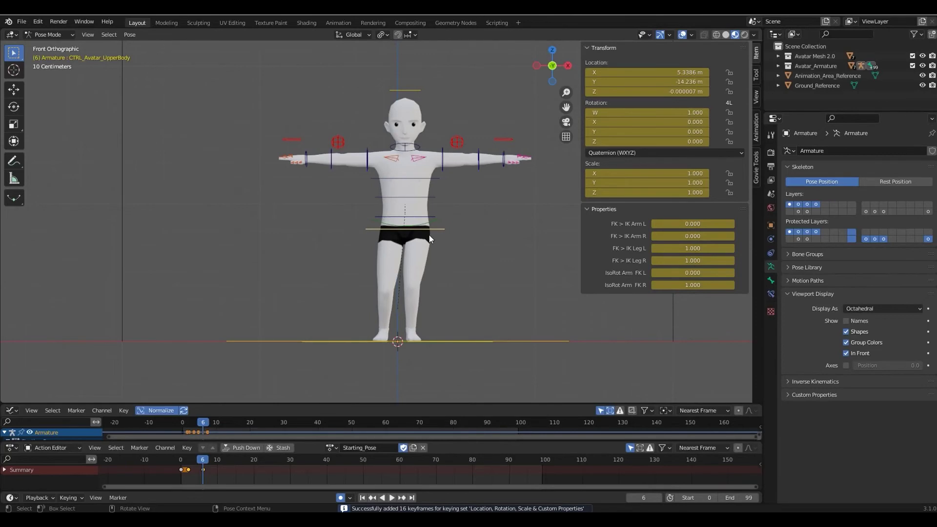
key("g")
left_click(484, 255)
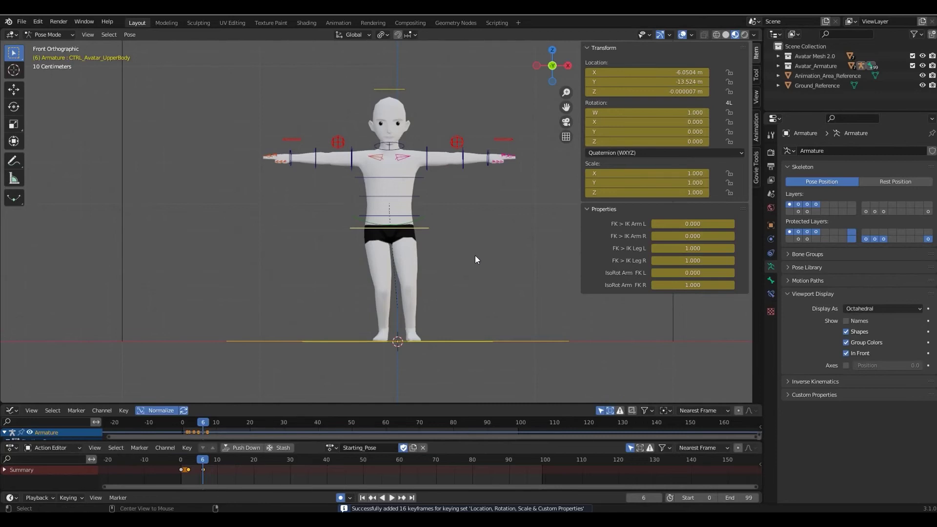
key("alt+g")
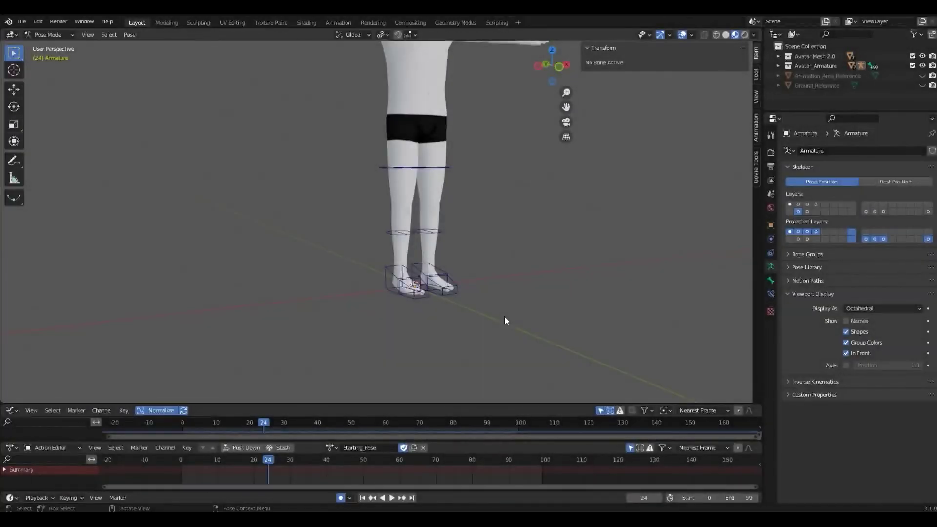
Step: Zoom in on the feet and tilt CTRL_FK_Avatar_Foot.R about its local X axis
scroll(505, 317, "up", 3)
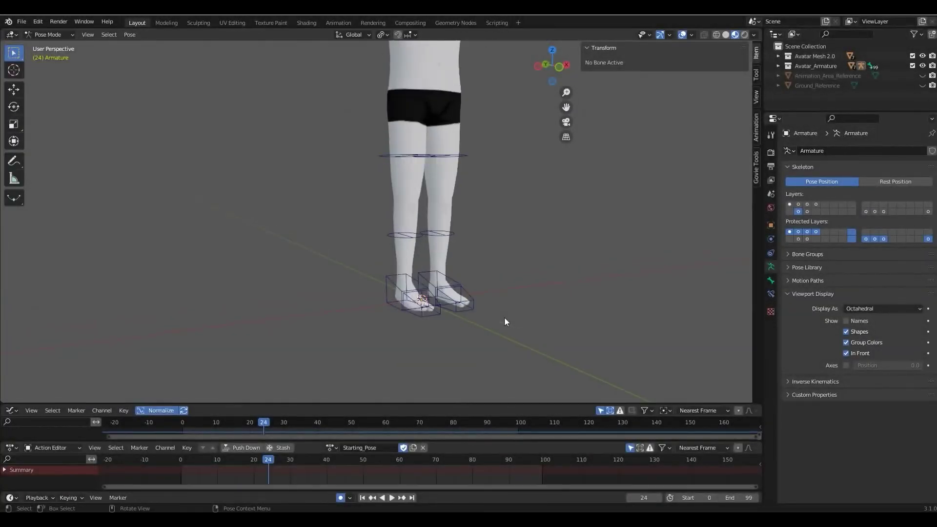
scroll(489, 320, "up", 2)
middle_click_drag(468, 325, 411, 303)
left_click(410, 303)
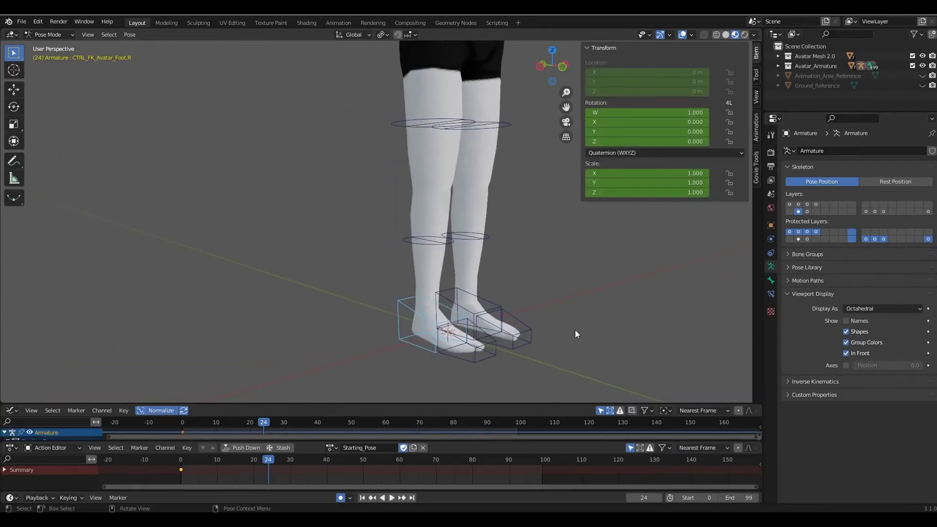
key("r")
key("x")
key("x")
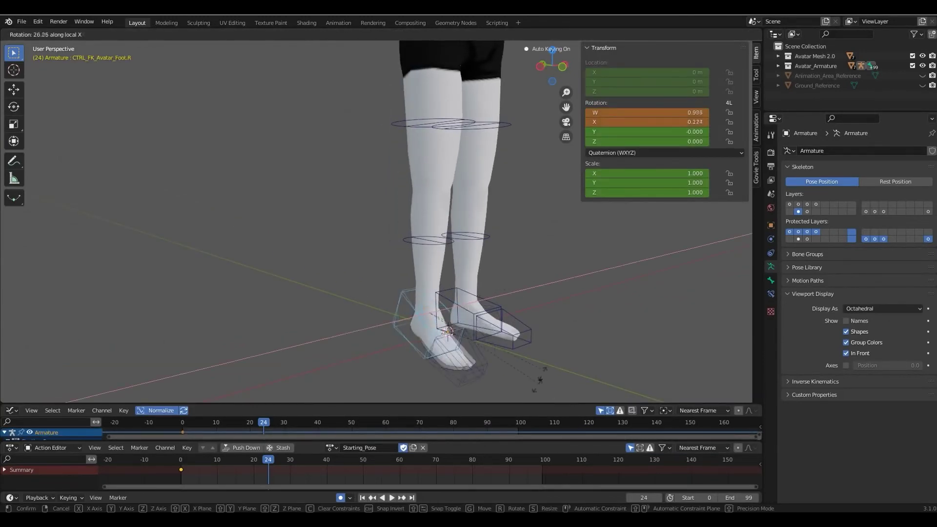
left_click(525, 343)
Step: Rotate ToeBase.R on X, then reselect the right foot and begin another rotation from a front view
left_click(475, 359)
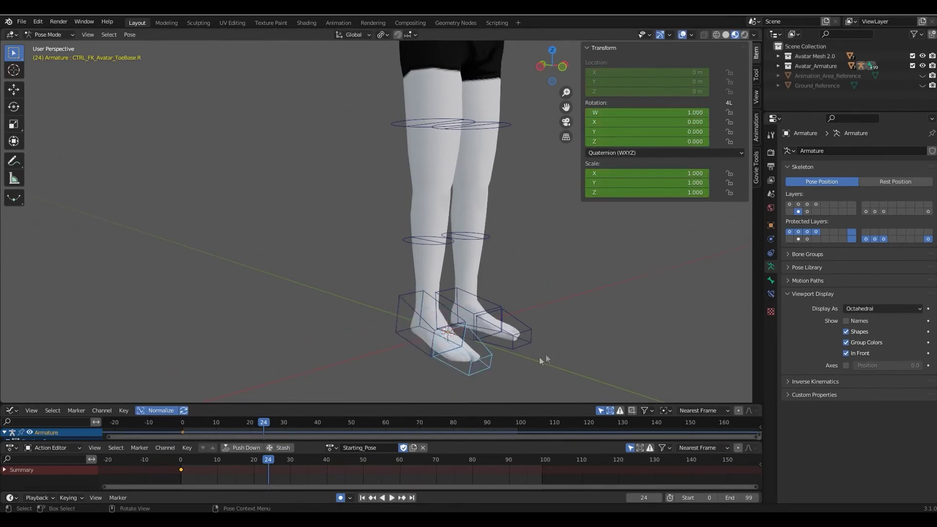
key("r")
key("x")
left_click(539, 288)
left_click(396, 322)
middle_click_drag(610, 337, 564, 335)
key("r")
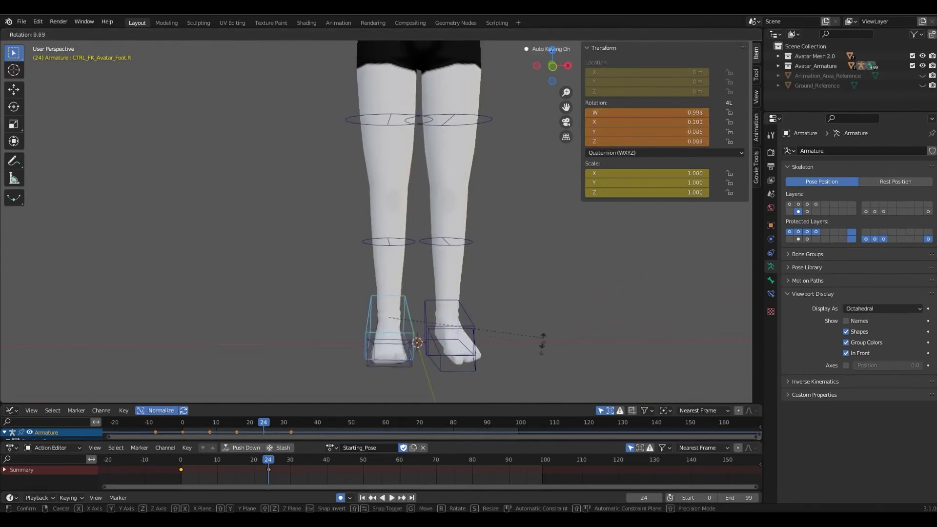
Step: Cancel the right-foot rotation and show the second armature layer's controls, zooming in on the feet
right_click(544, 320)
left_click(543, 320)
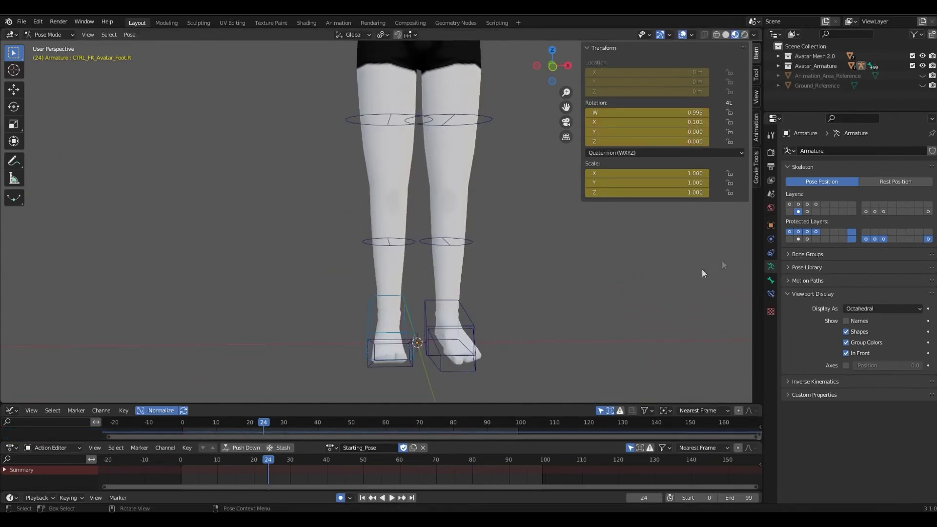
left_click(807, 211)
middle_click_drag(514, 325, 447, 291)
scroll(468, 299, "up", 2)
scroll(550, 297, "up", 1, "ctrl")
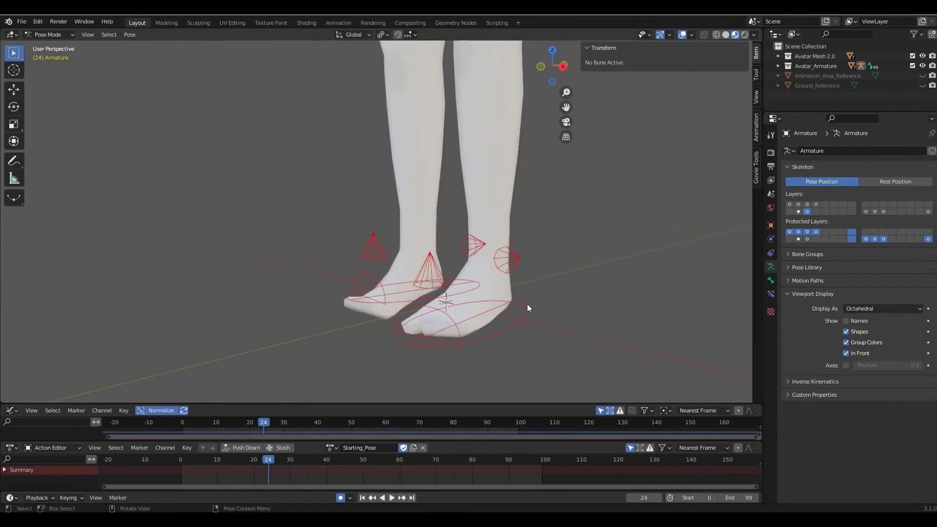
Step: Roll CTRL_IK_Foot_Roll.L forward 45° about its local X axis
left_click(438, 336)
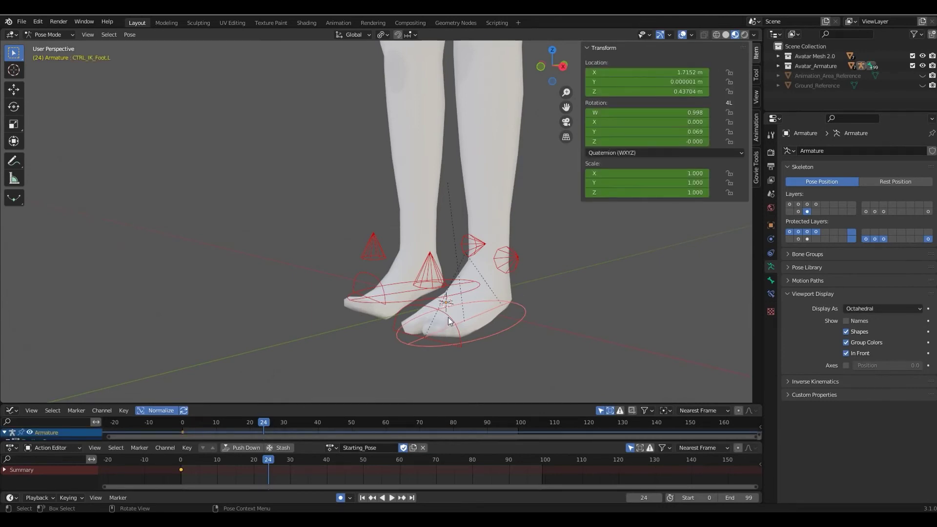
left_click(507, 262)
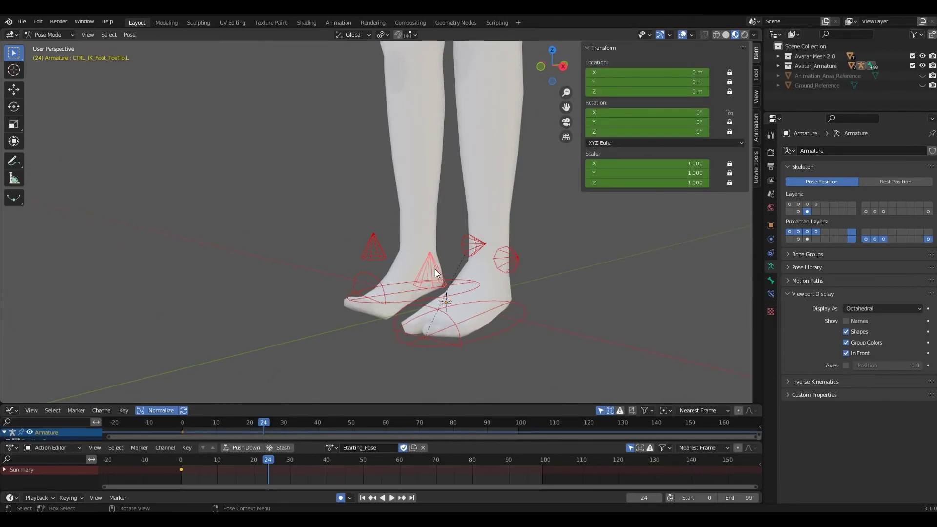
left_click(514, 265)
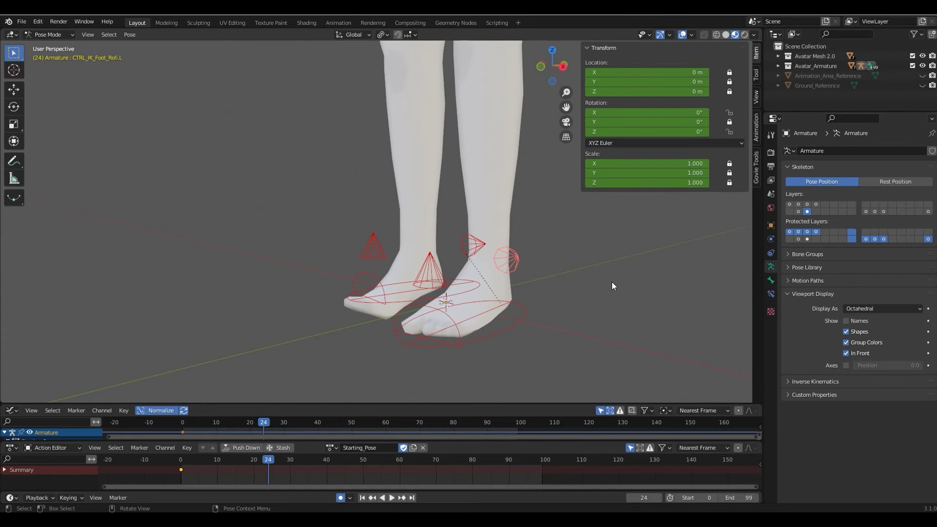
key("r")
key("x")
key("x")
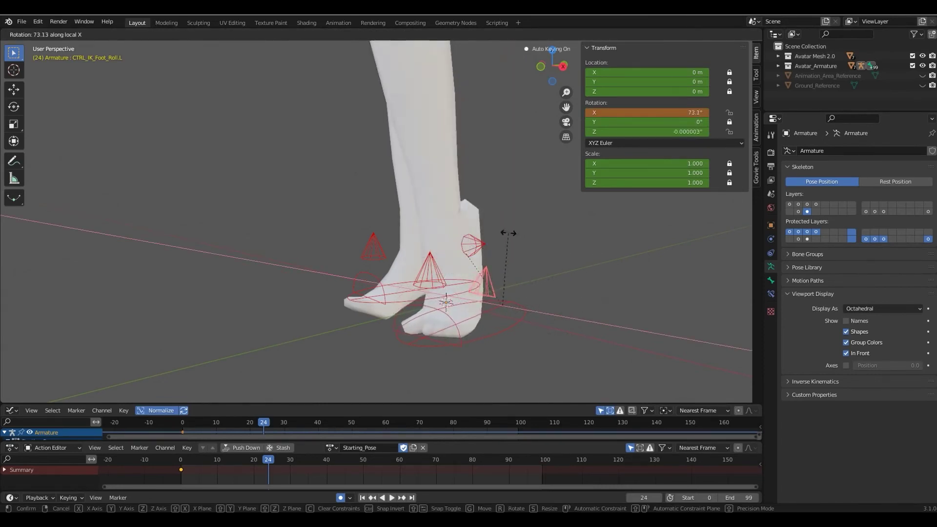
left_click(619, 316)
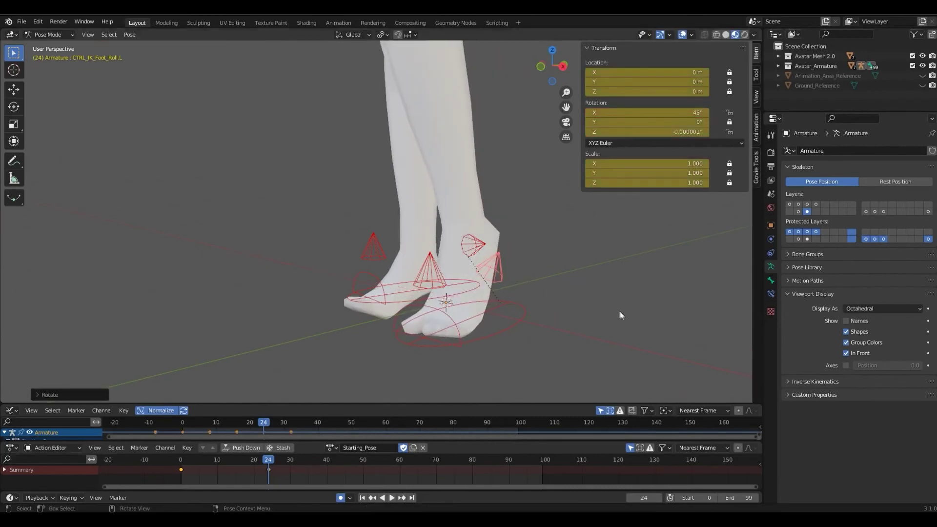
Step: Clear the foot roll back to zero, then start a sideways rotation test on local Z
middle_click_drag(620, 312, 585, 309)
key("alt+r")
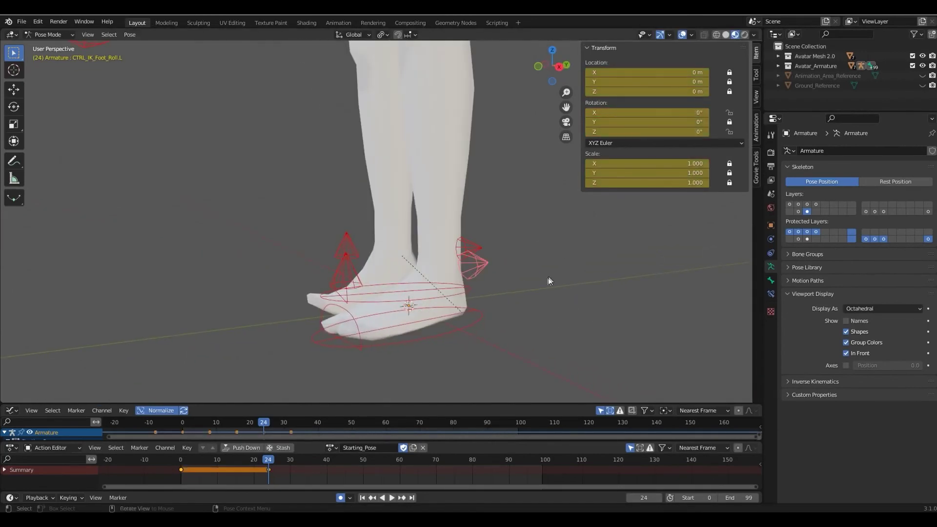
middle_click_drag(478, 305, 658, 328)
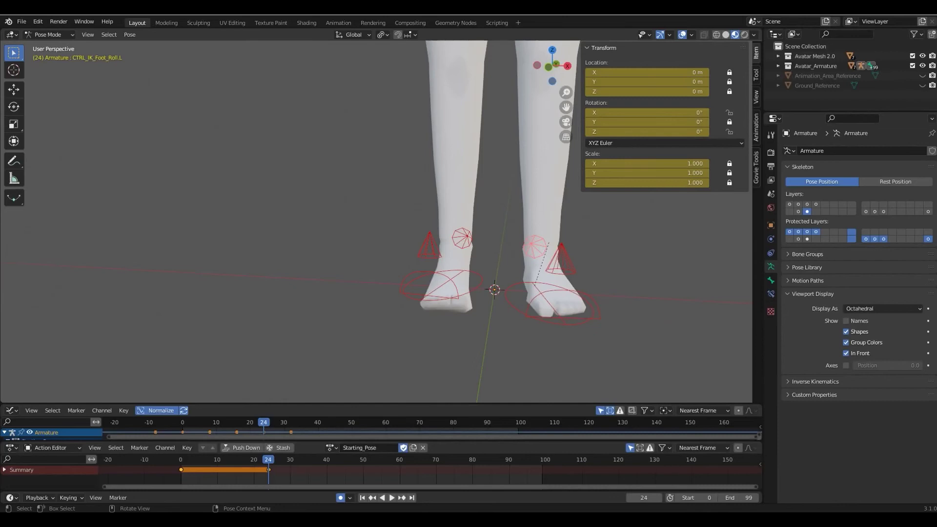
key("r")
key("z")
key("z")
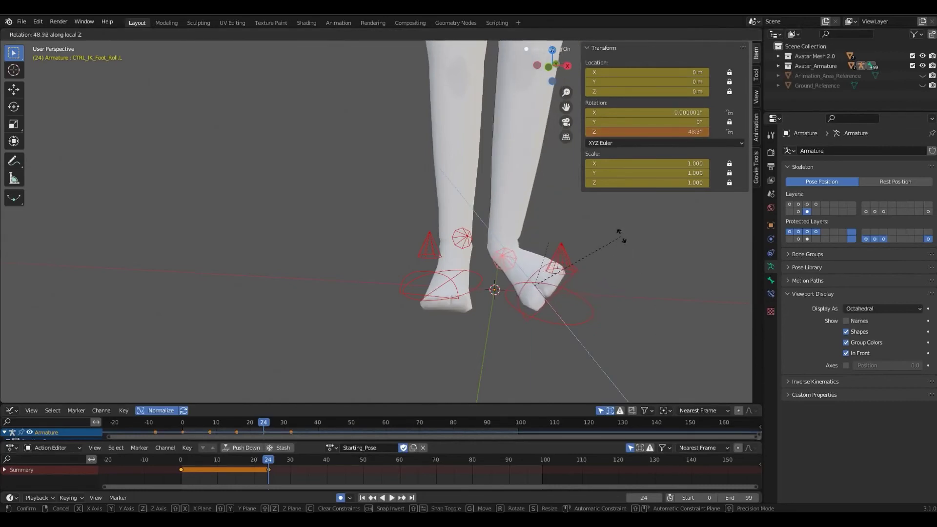
left_click(614, 276)
Step: Cancel the sideways roll and try, then cancel, a local-X rotation of the left toe tip
right_click(613, 276)
middle_click_drag(607, 281, 501, 327)
left_click(346, 267)
key("r")
key("x")
key("x")
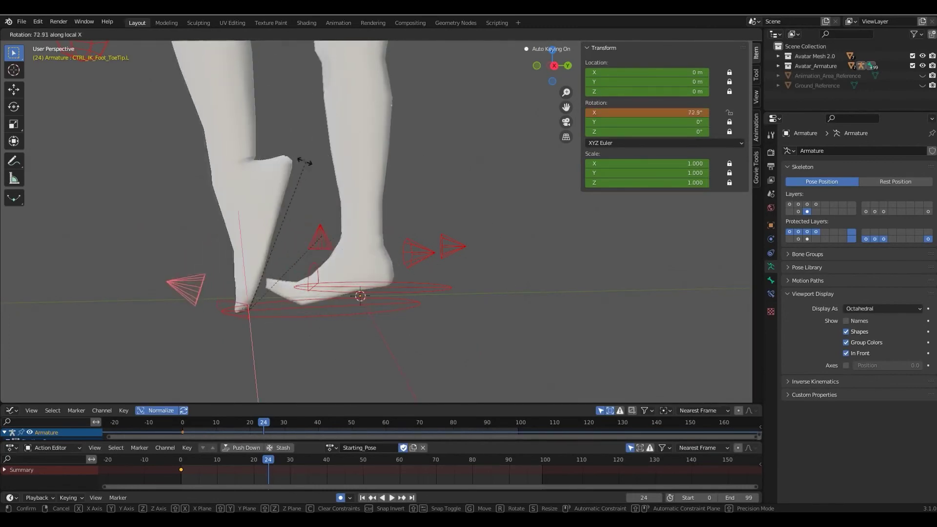
right_click(411, 337)
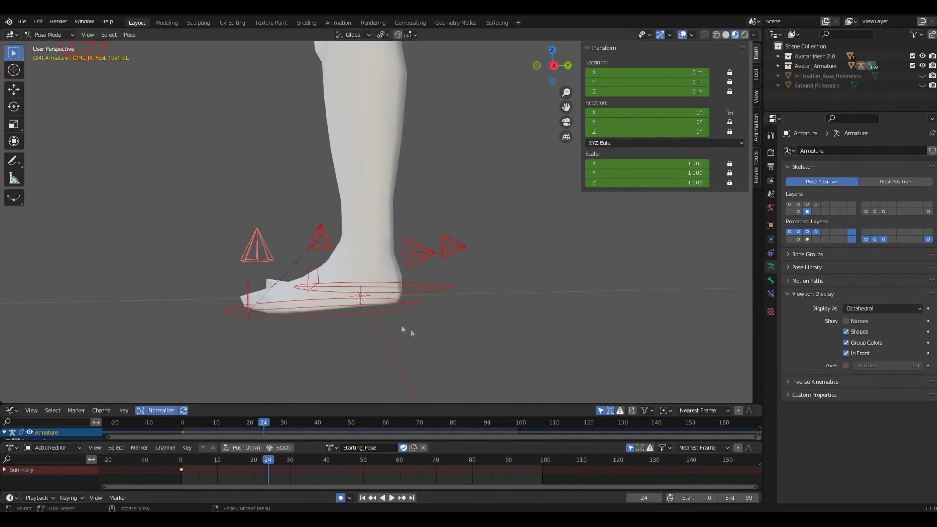
Step: Test a local-X rotation of the left toe base, then cancel it
left_click(248, 281)
key("r")
key("x")
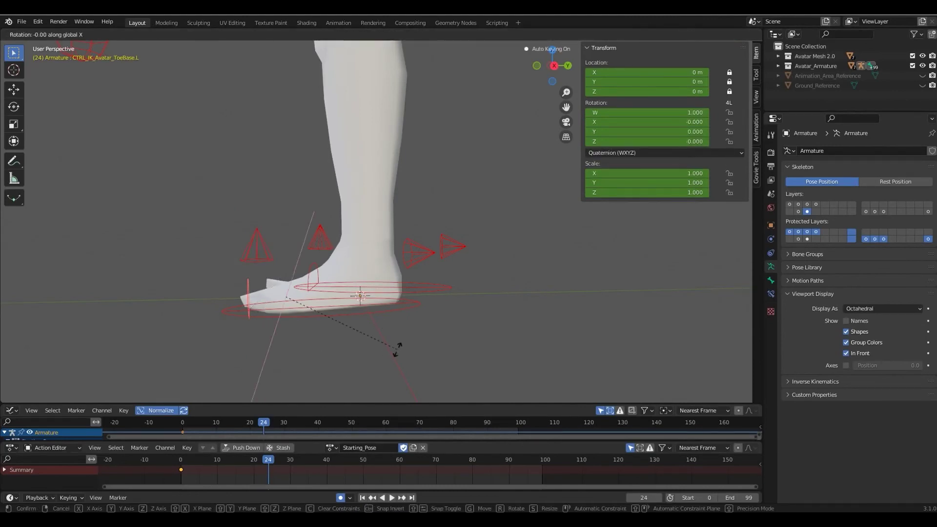
key("x")
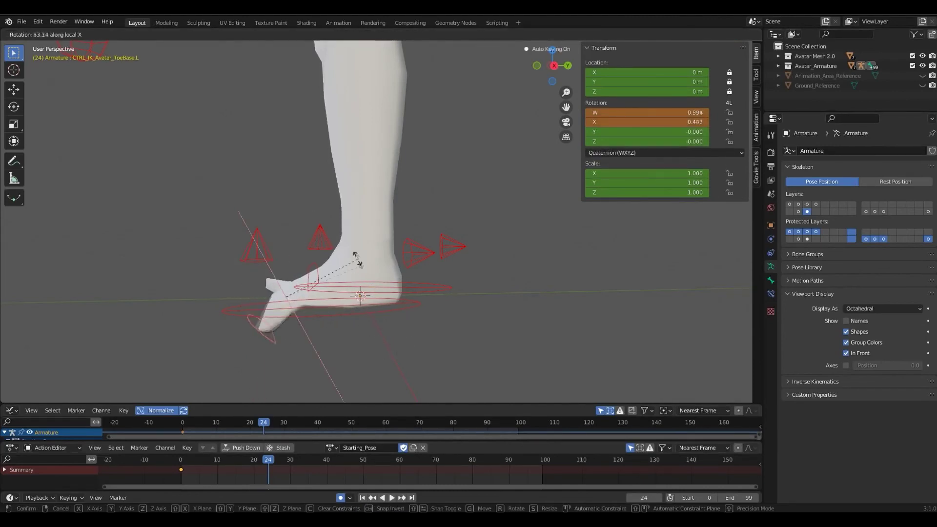
right_click(342, 312)
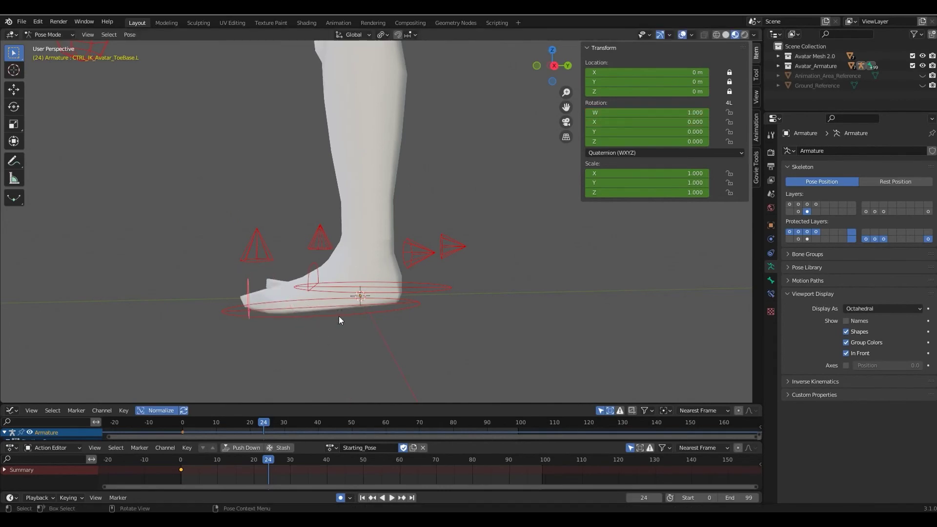
Step: Lift CTRL_IK_Foot.L up and back, then roll it forward with CTRL_IK_Foot_Roll.L on local X
left_click(339, 317)
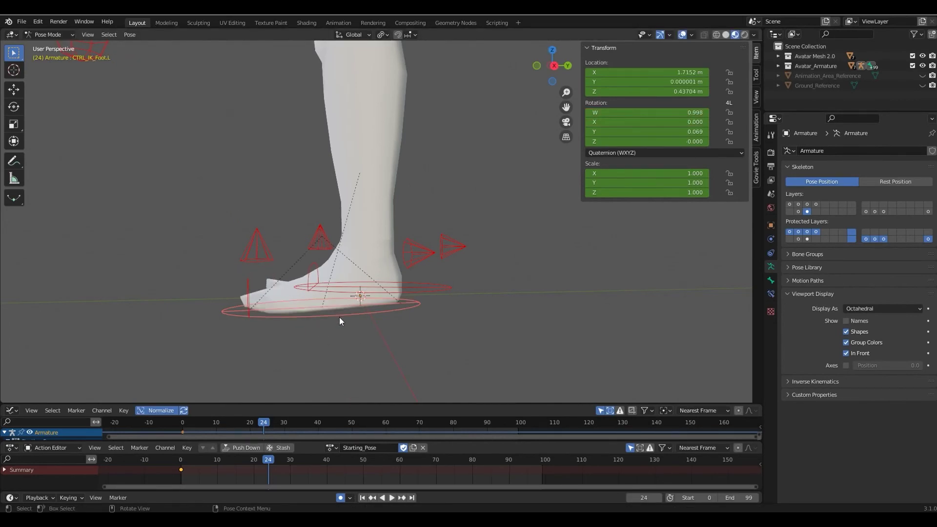
key("g")
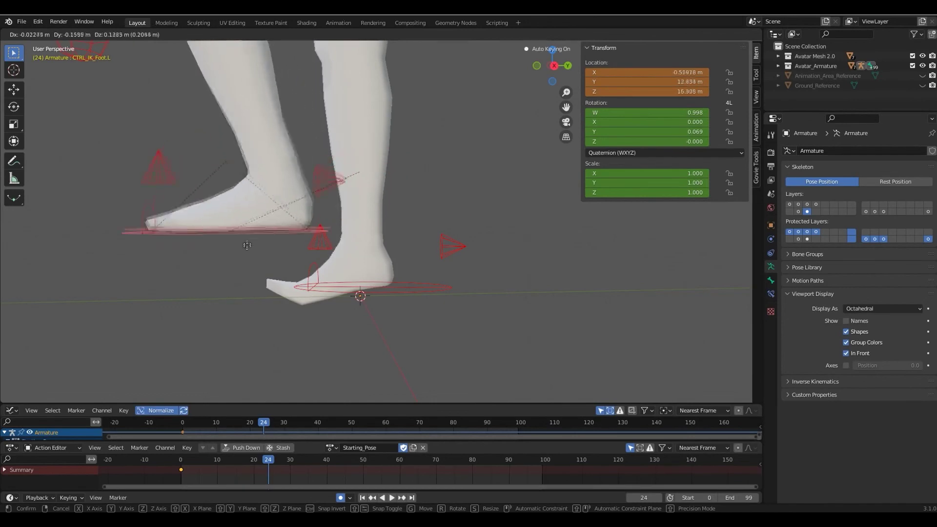
left_click(210, 227)
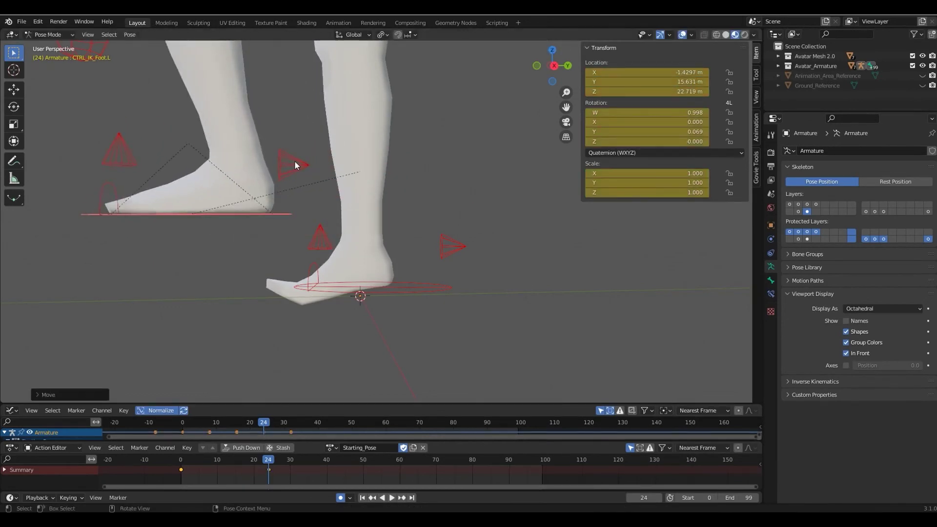
left_click(294, 162)
key("r")
key("x")
key("x")
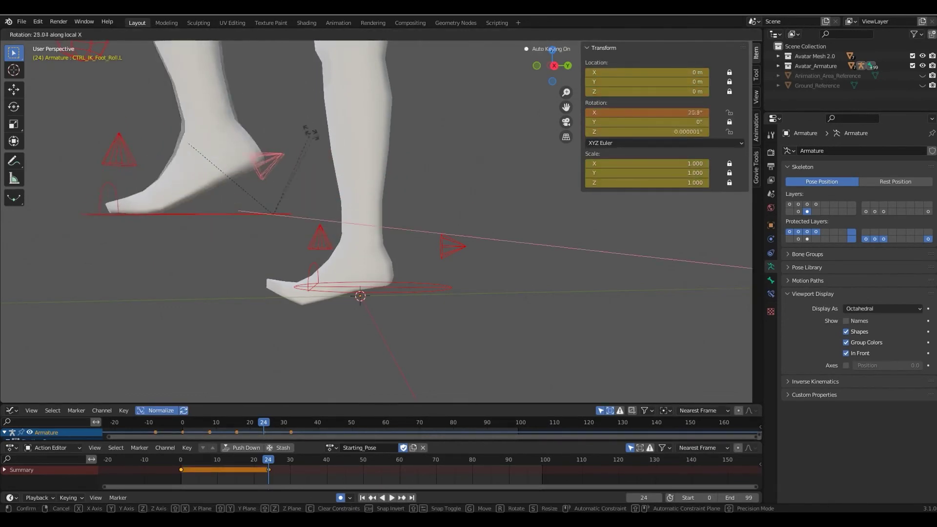
left_click(299, 108)
Step: Tilt the left toe tip control up 22° about the X axis
left_click(110, 157)
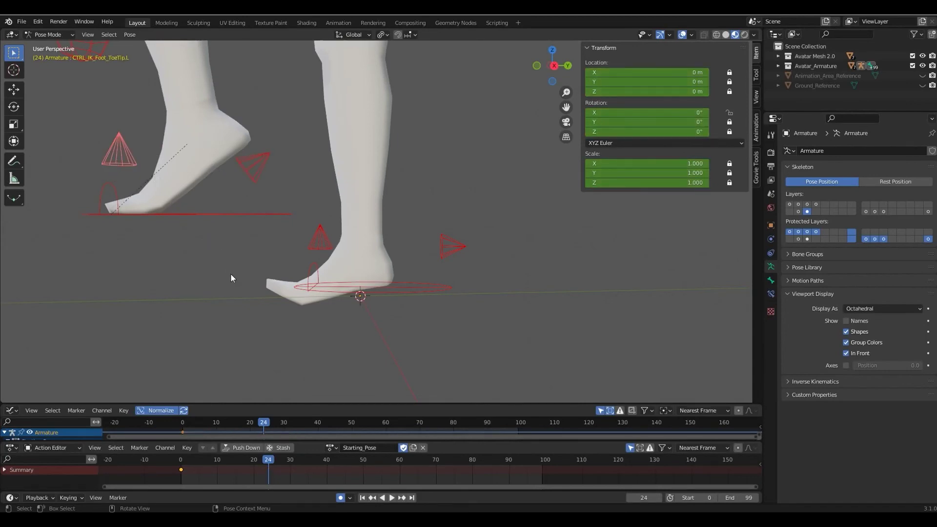
key("r")
key("x")
key("x")
left_click(259, 210)
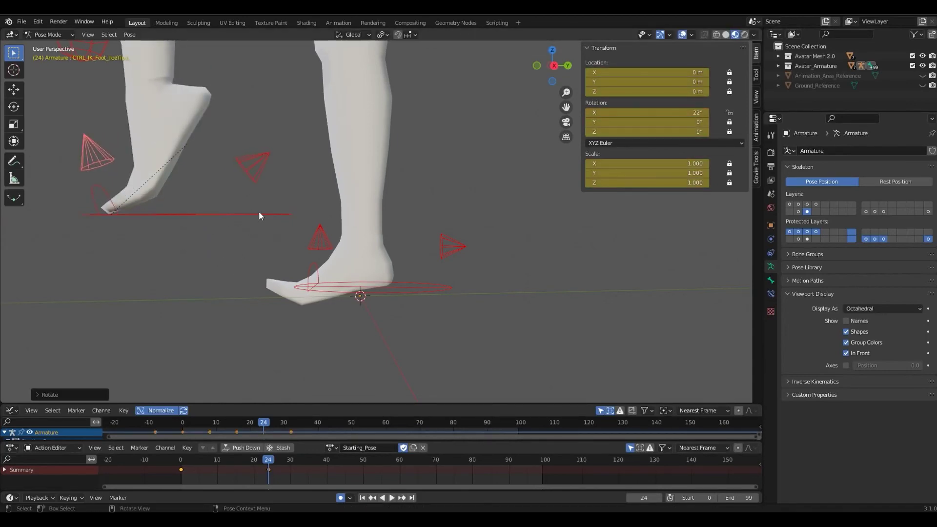
left_click(255, 245)
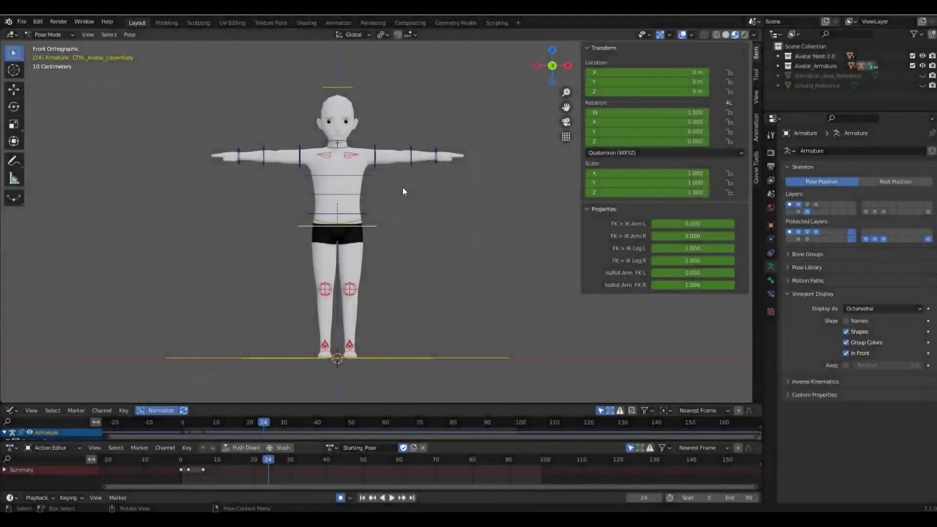
Step: Lock Rotation Y on CTRL_FK_Avatar_ForeArm.L and confirm it with a cancelled rotation test
left_click(411, 155)
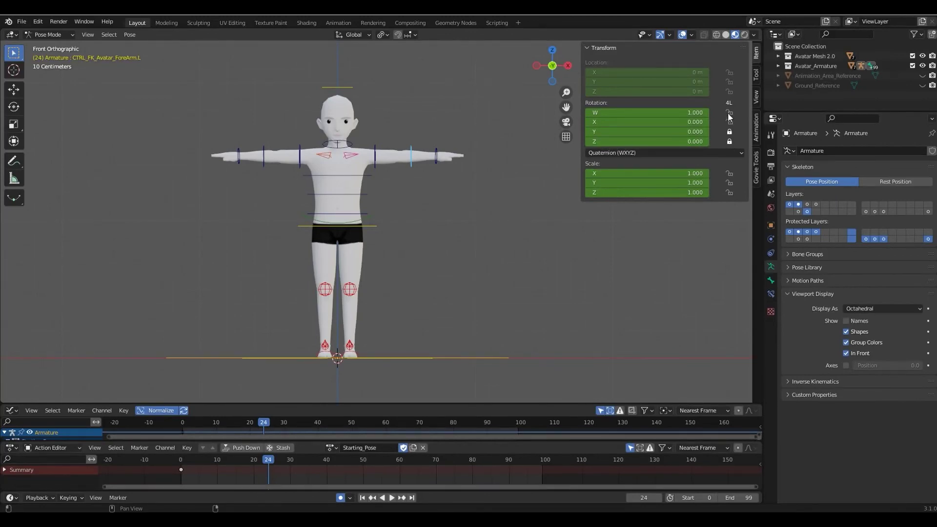
left_click(729, 131)
middle_click_drag(496, 166, 481, 203)
key("r")
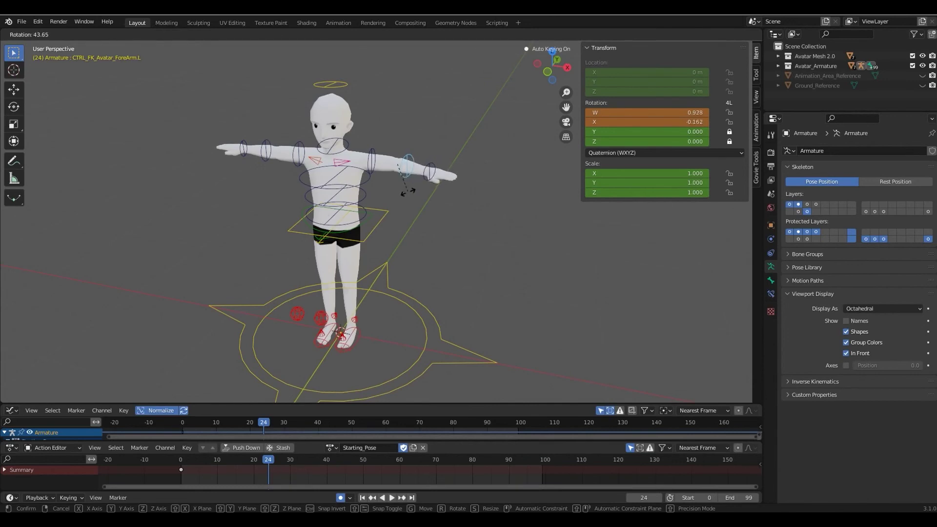
right_click(435, 215)
middle_click_drag(470, 256, 498, 228)
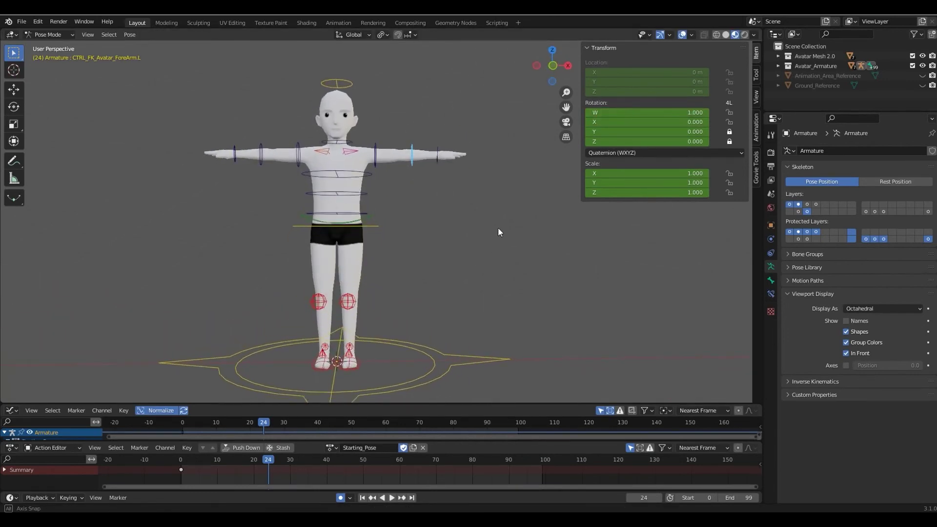
Step: Check the left knee, foot roll and toe tip controls, then bend the left forearm upward to -29.61°
left_click(353, 302)
middle_click_drag(458, 312, 430, 315)
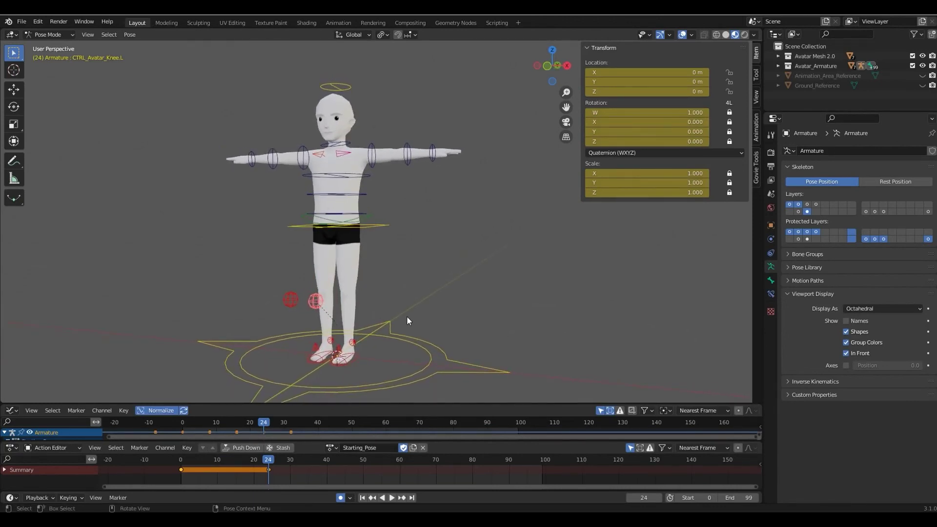
left_click(353, 340)
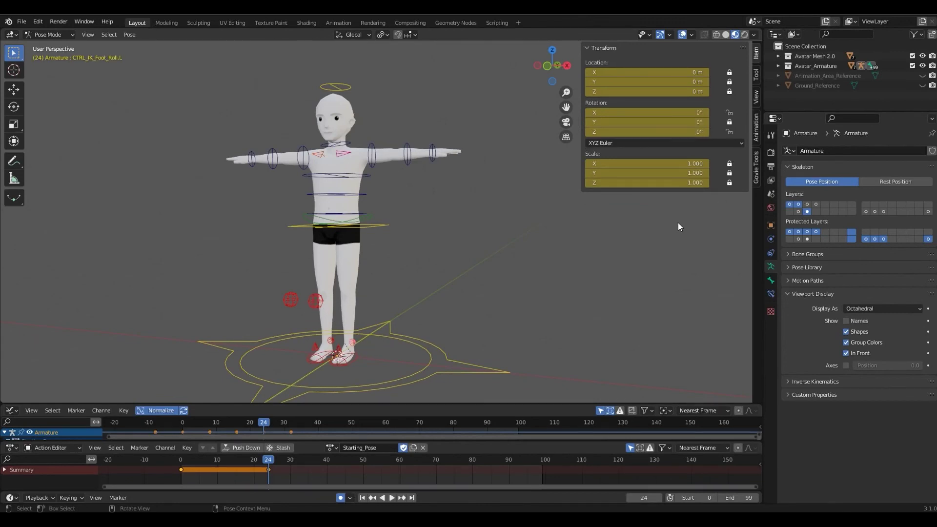
left_click(343, 353)
left_click(404, 151)
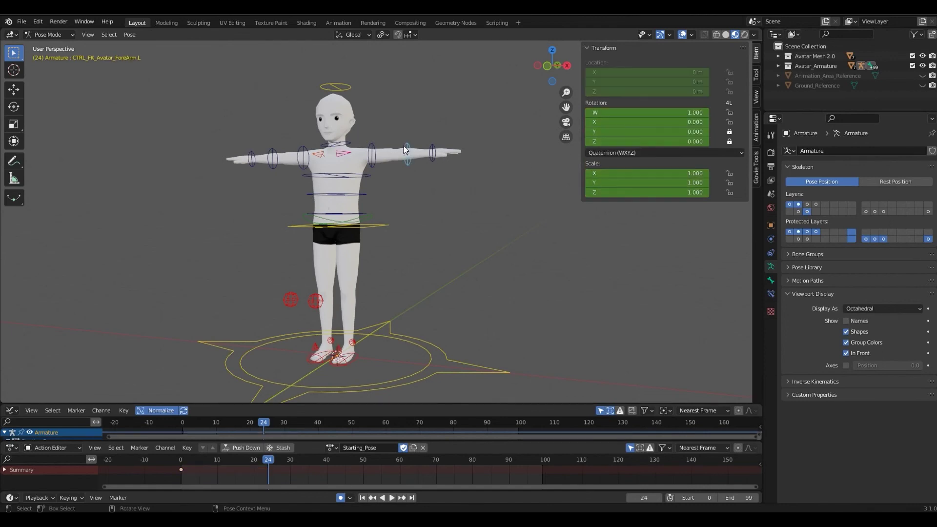
middle_click_drag(415, 243, 438, 244)
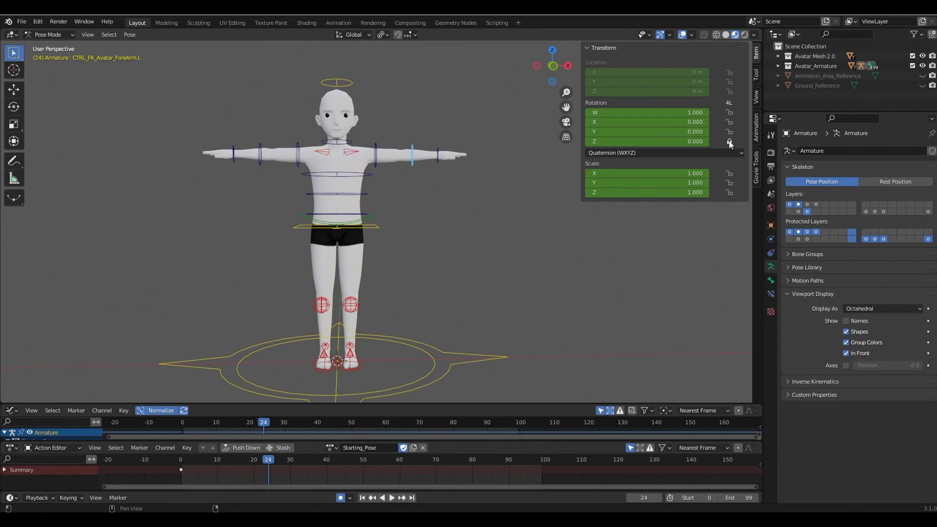
key("r")
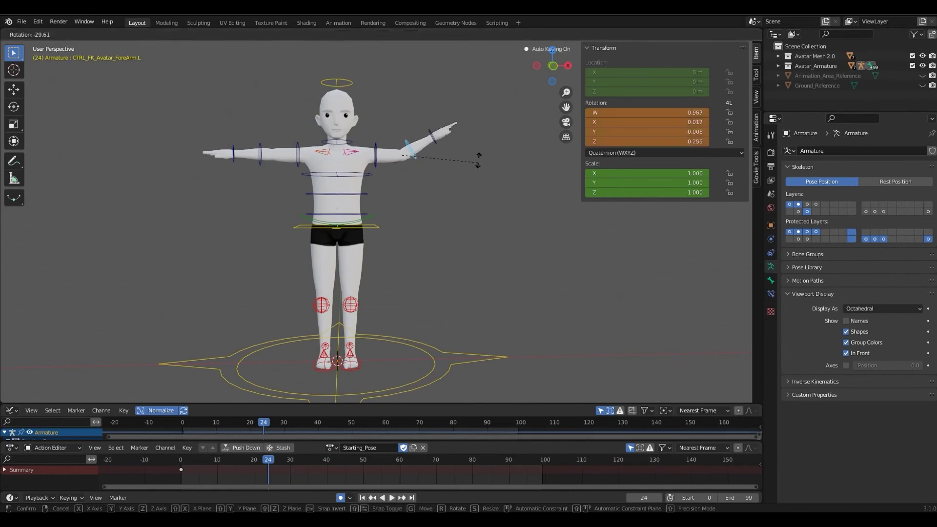
key("Escape")
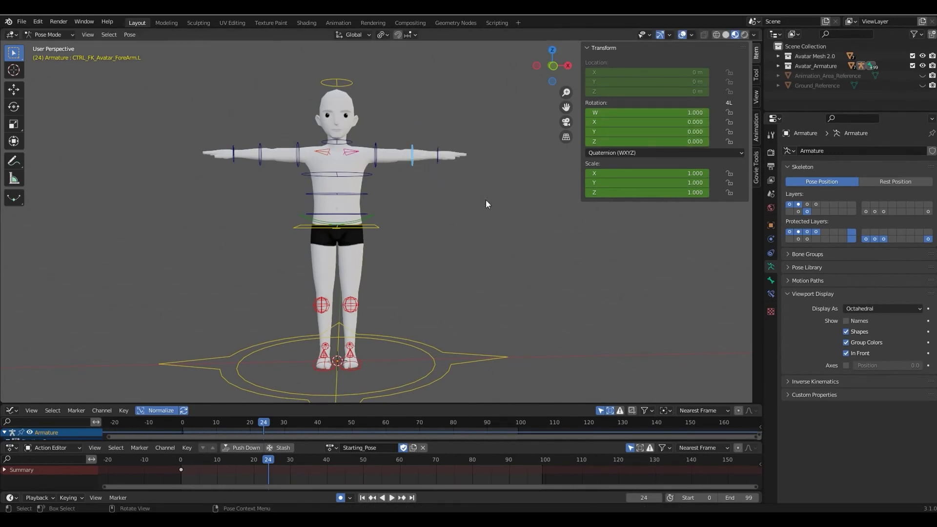